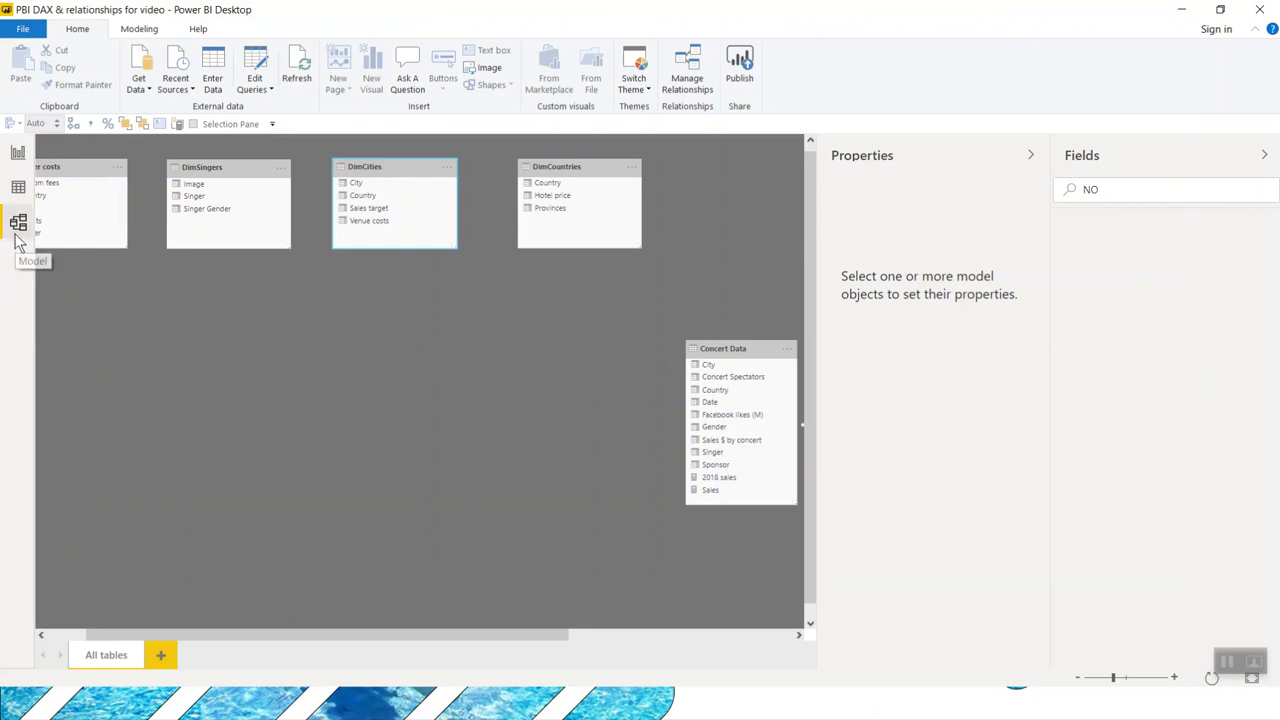
- Turn off 'Autodetect new relationships after data is loaded' in the current file's Data Load options
drag(489, 632, 645, 625)
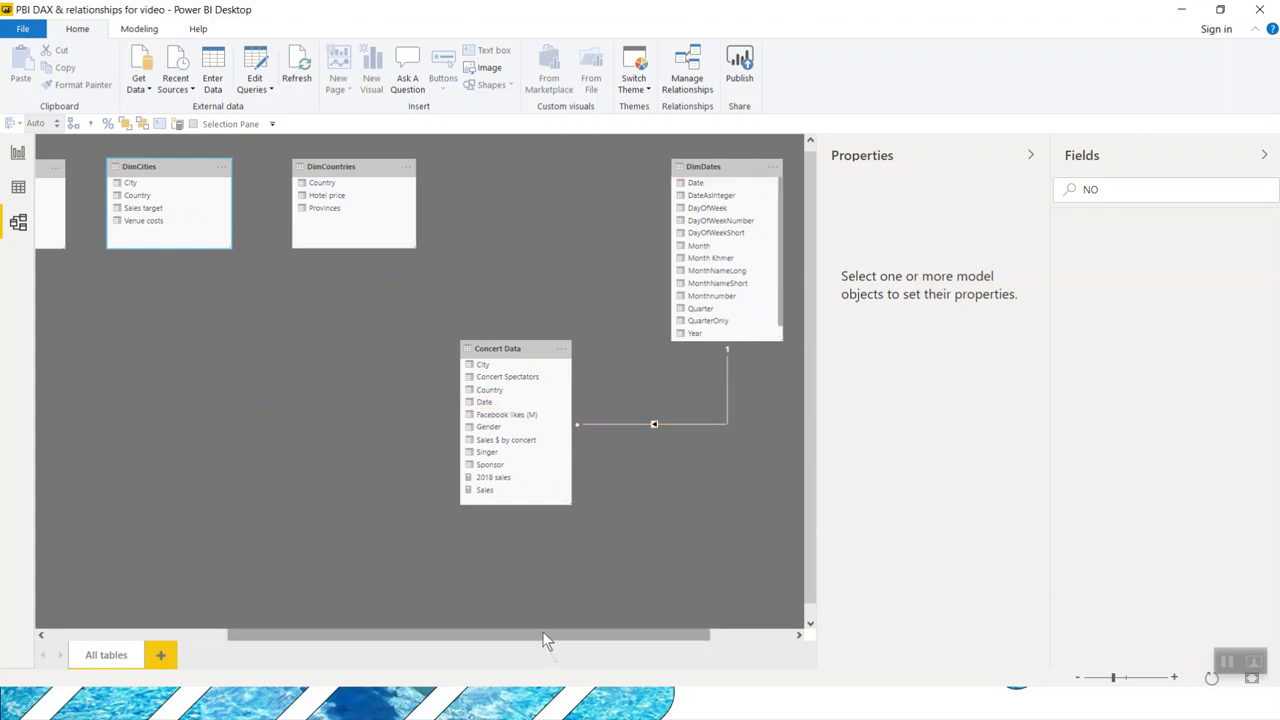
drag(542, 631, 348, 605)
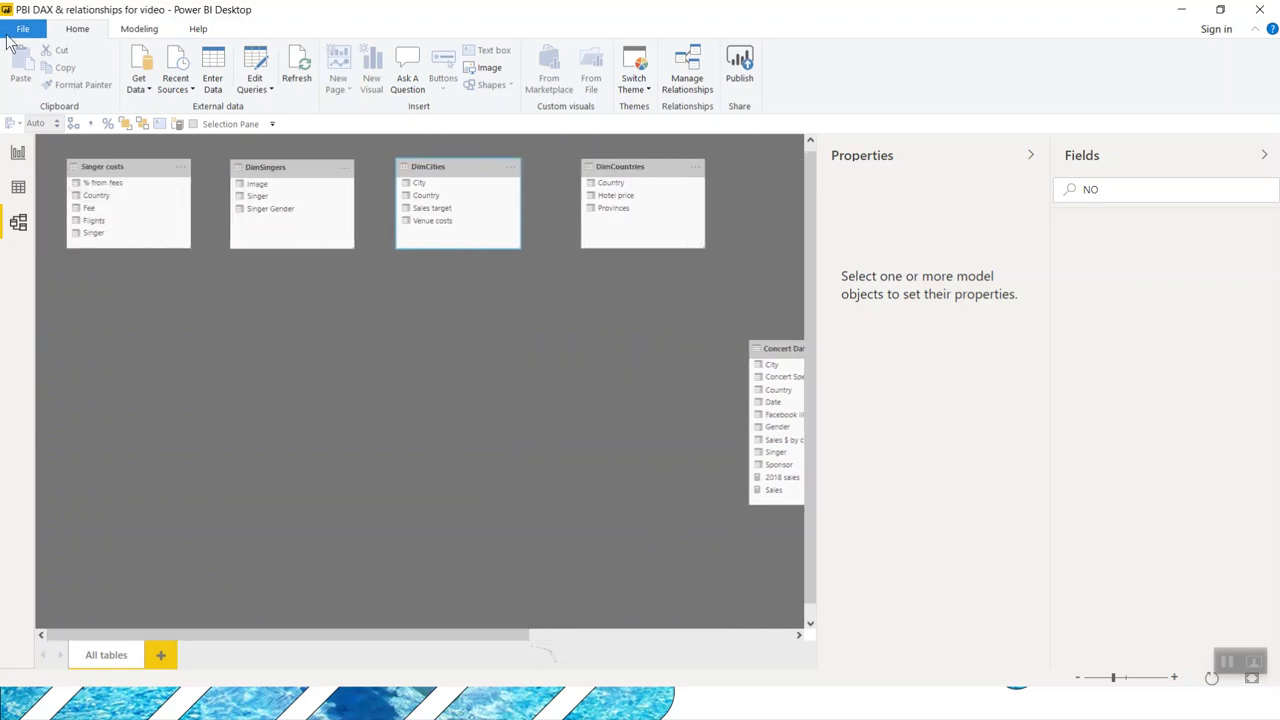
click(22, 28)
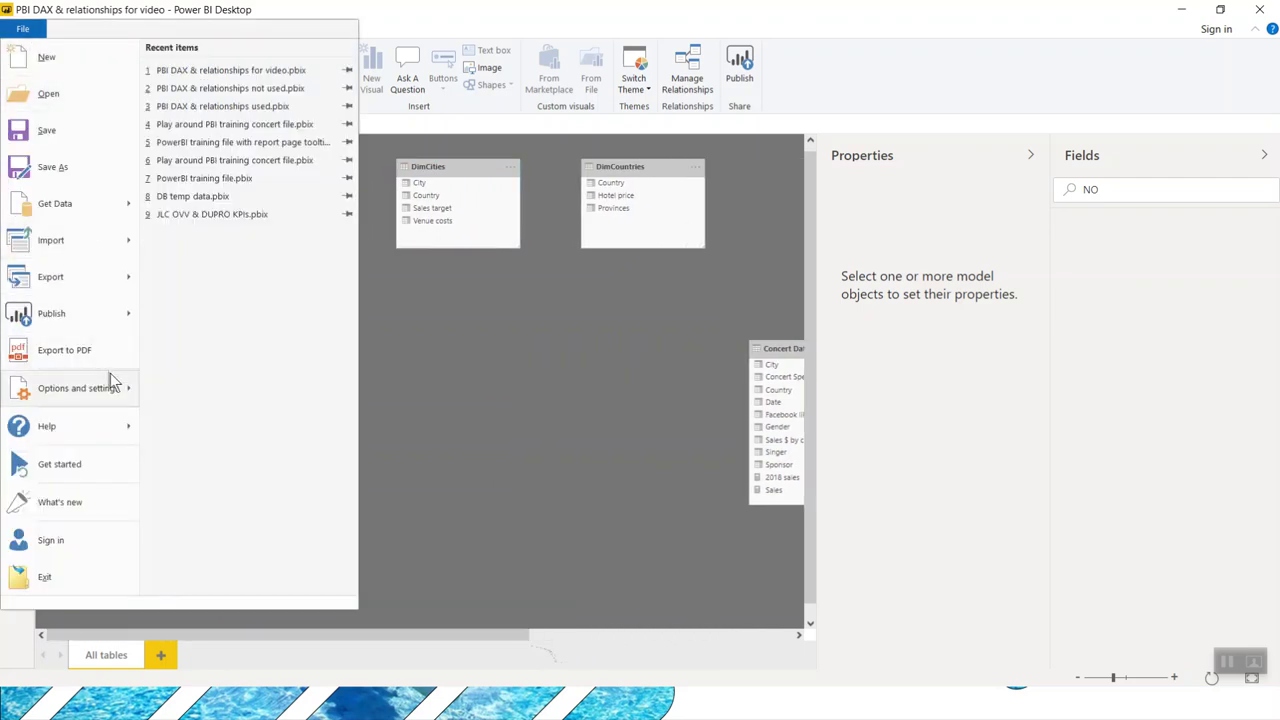
mouse_move(110, 373)
click(271, 77)
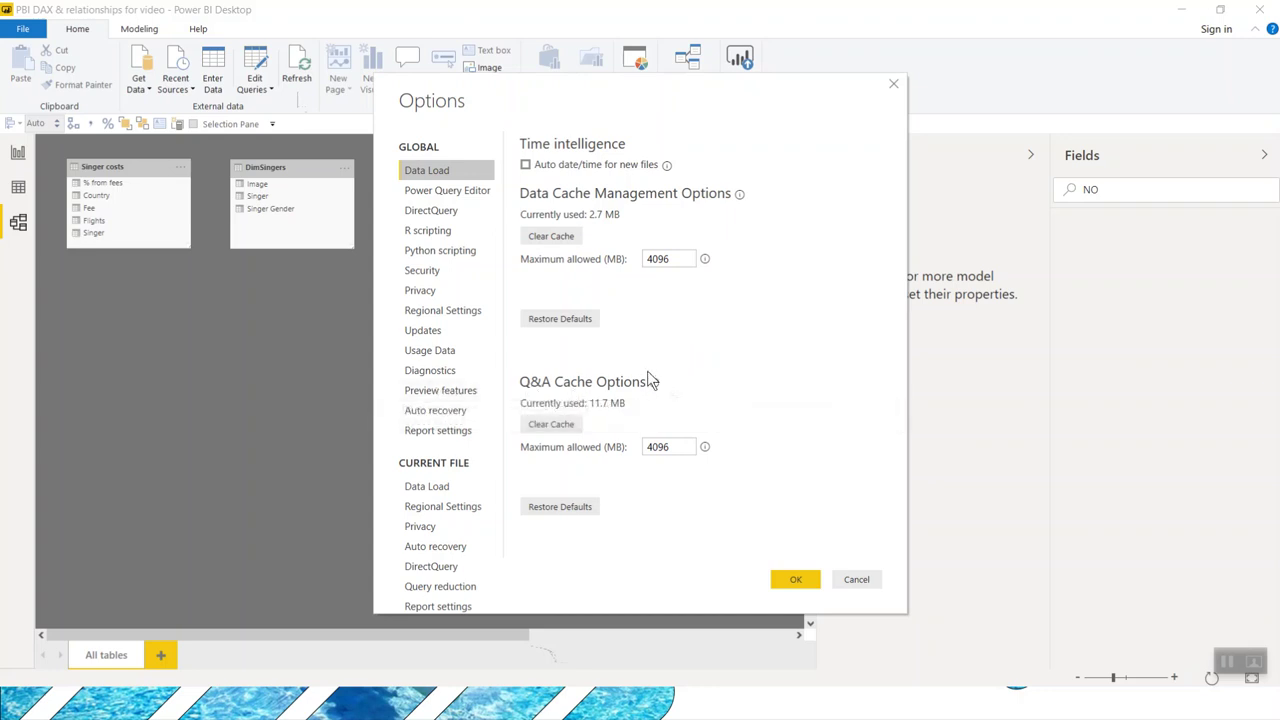
click(440, 489)
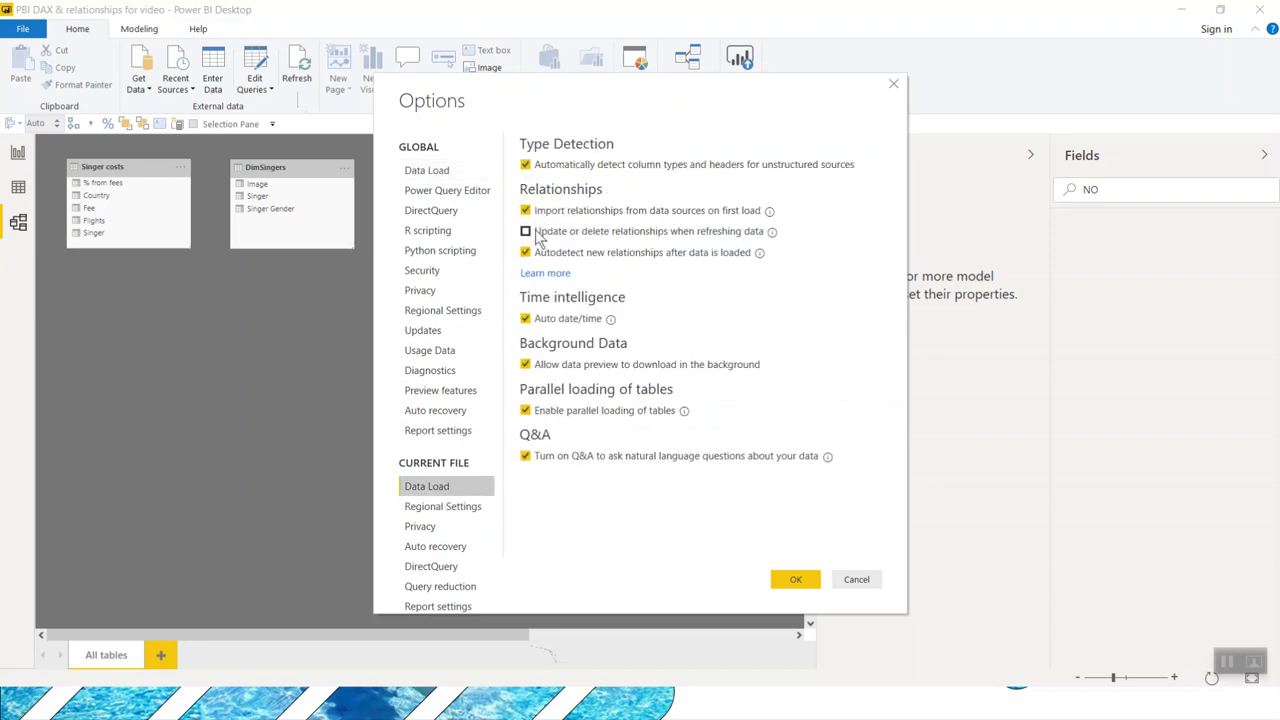
click(617, 254)
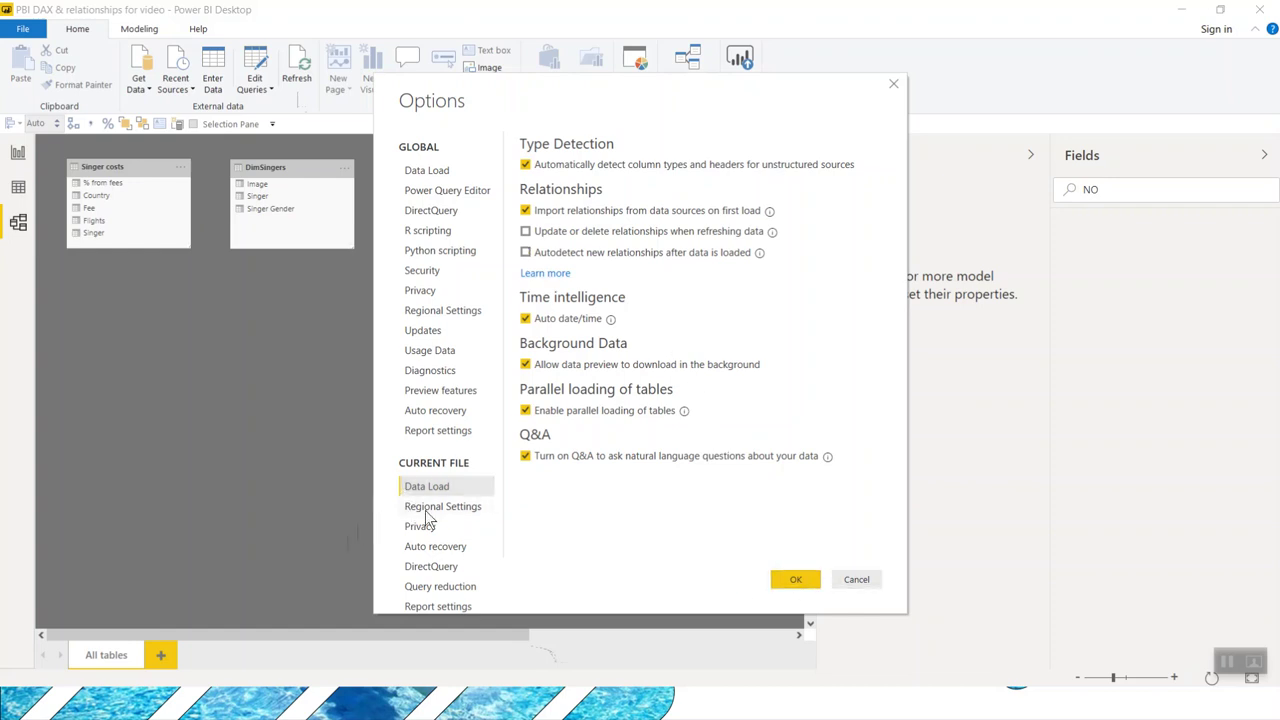
click(853, 580)
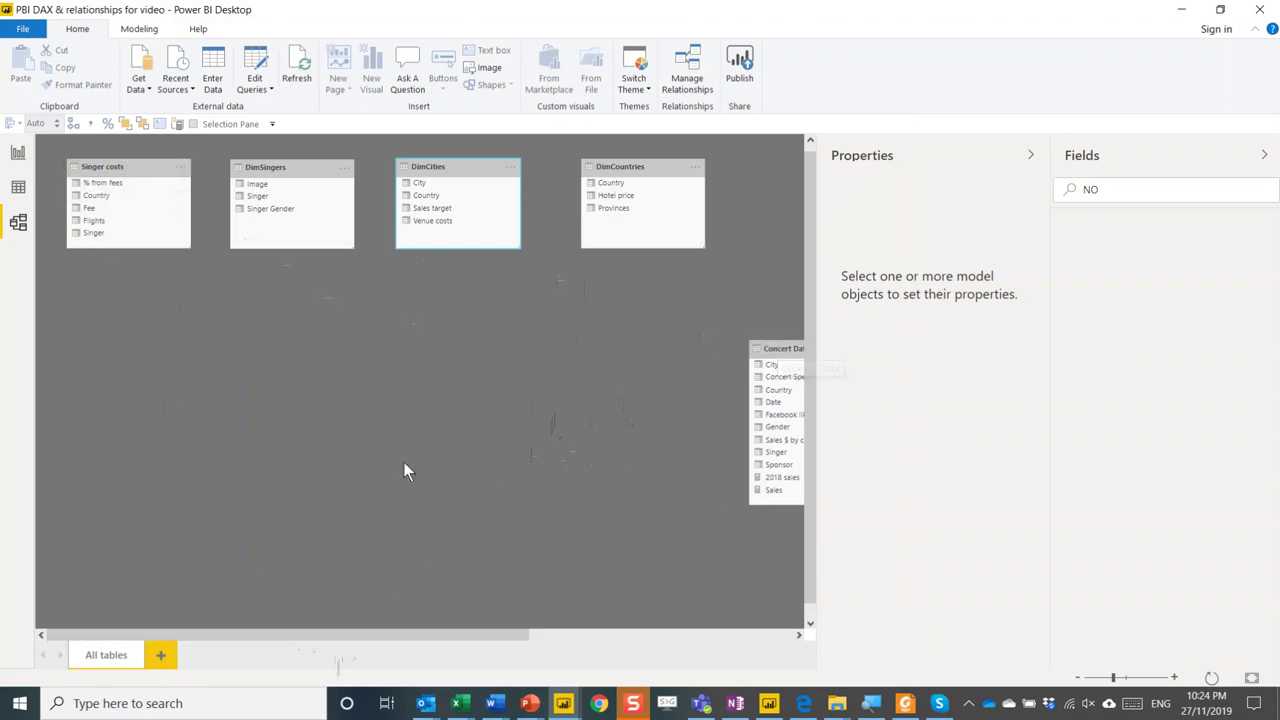
- Move Concert Data to the centre-left, nudge DimSingers right, and lift DimDates into the top row
drag(778, 349, 295, 398)
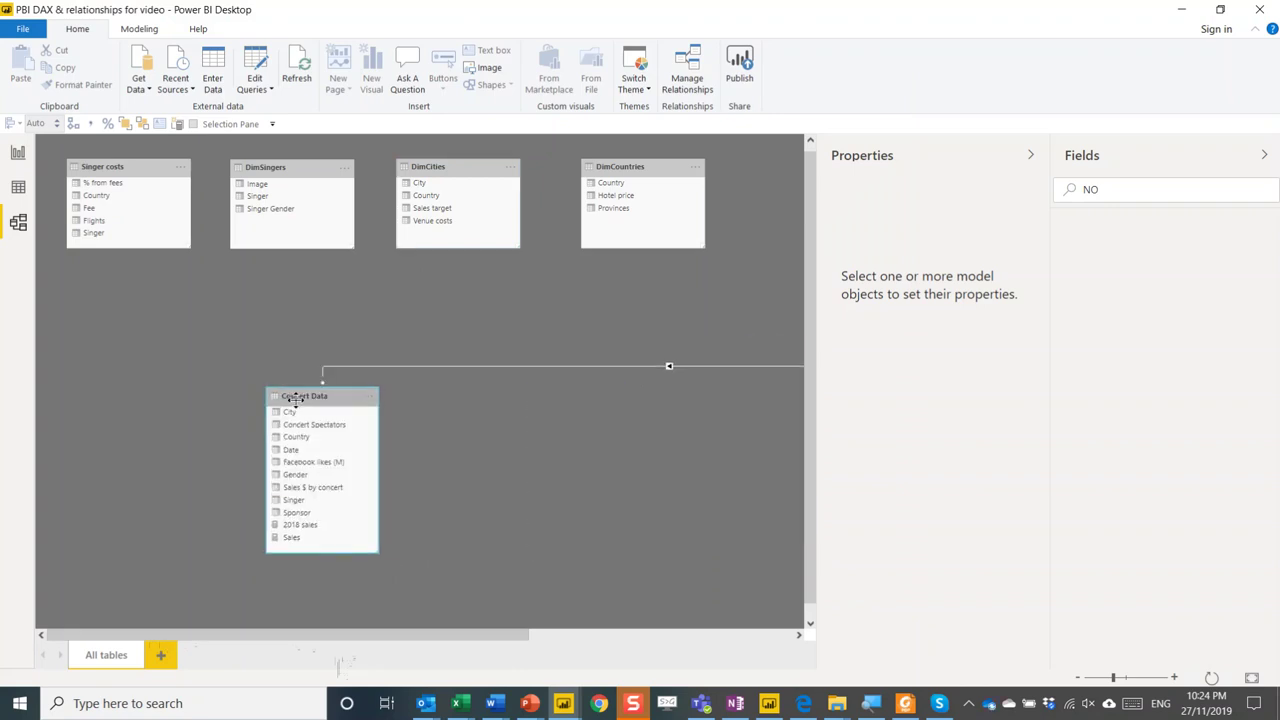
drag(286, 634, 556, 634)
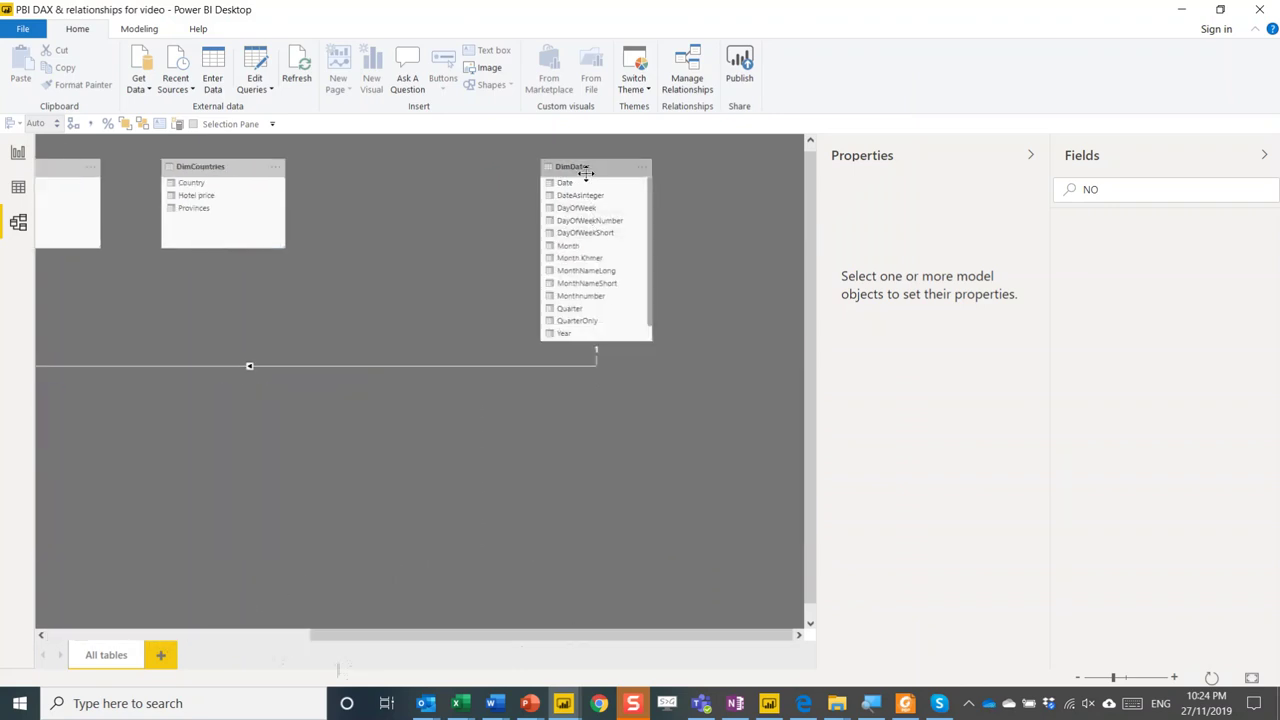
drag(586, 172, 110, 346)
drag(477, 634, 163, 634)
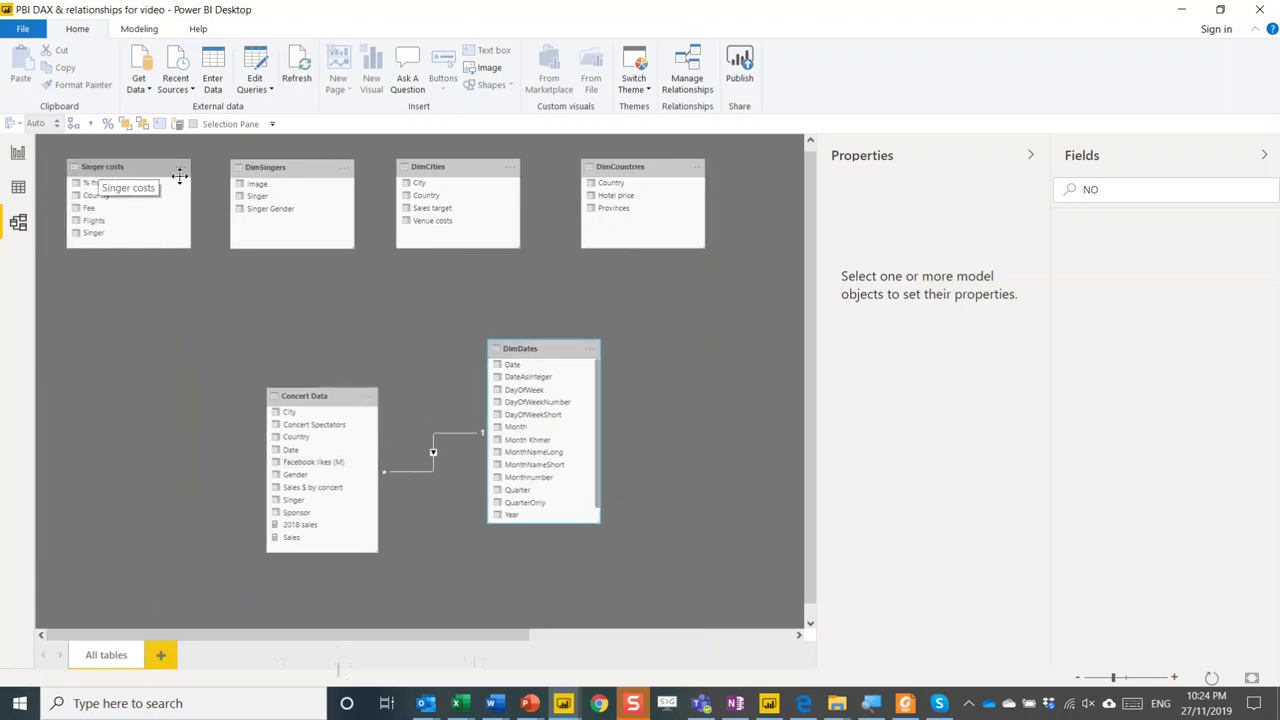
drag(280, 166, 293, 166)
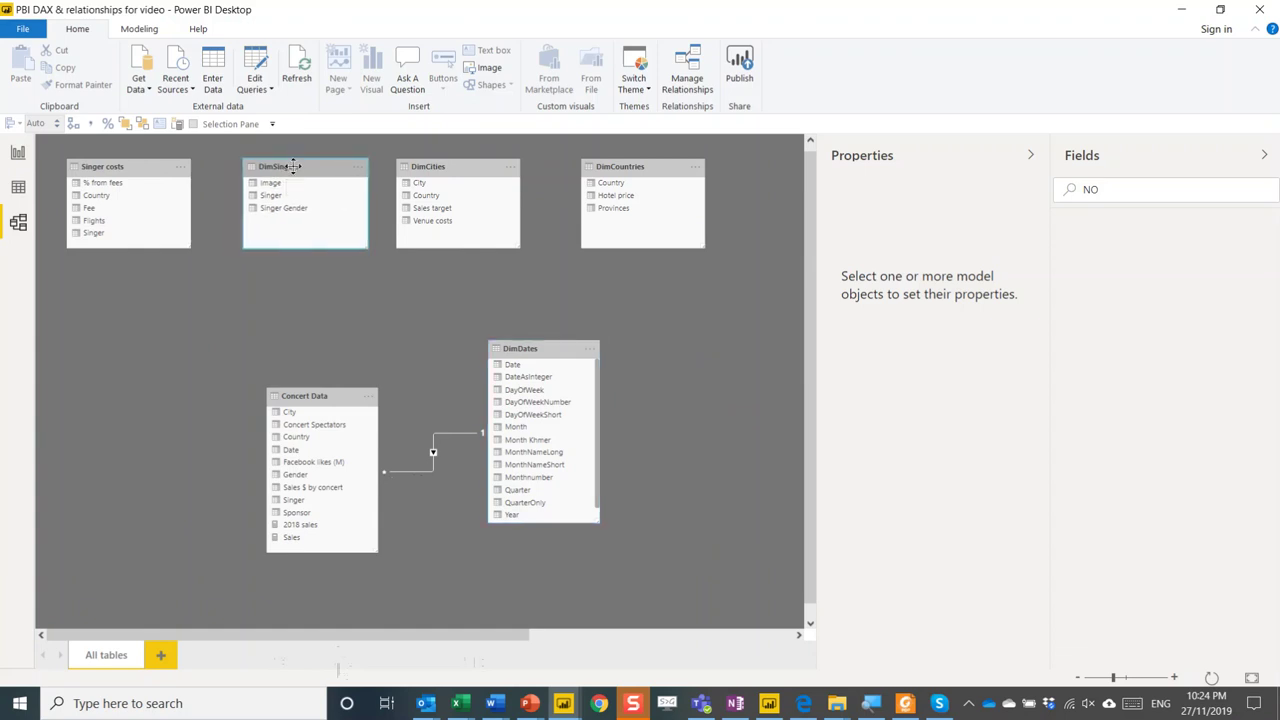
drag(474, 167, 649, 320)
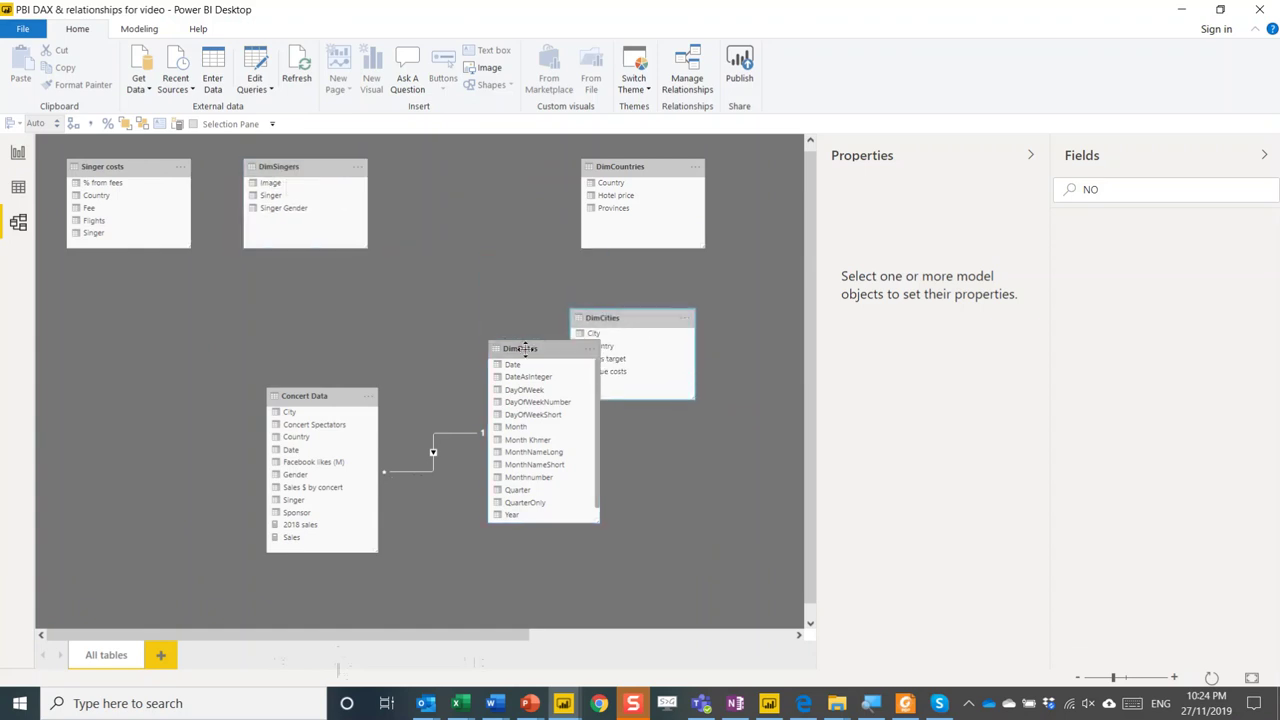
drag(525, 348, 437, 166)
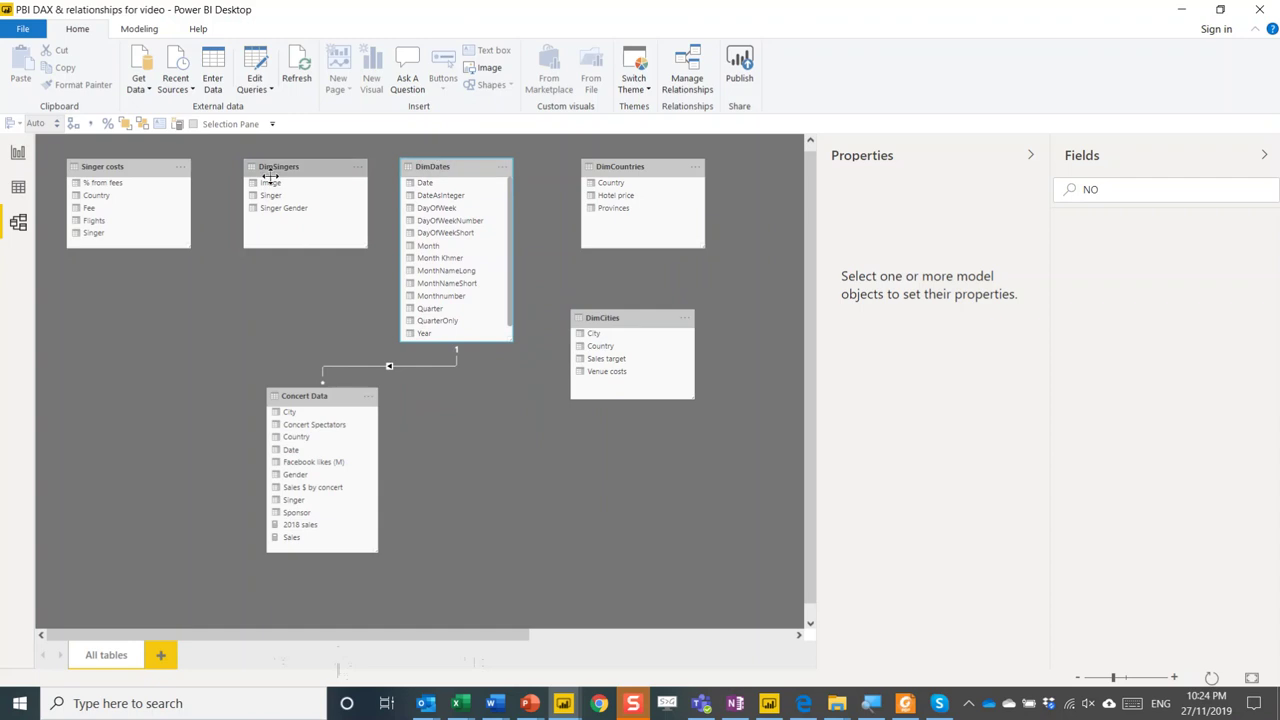
- Place DimCountries top-left with DimCities and Singer costs below, and relate DimCities' City to Concert Data's City
drag(100, 166, 534, 446)
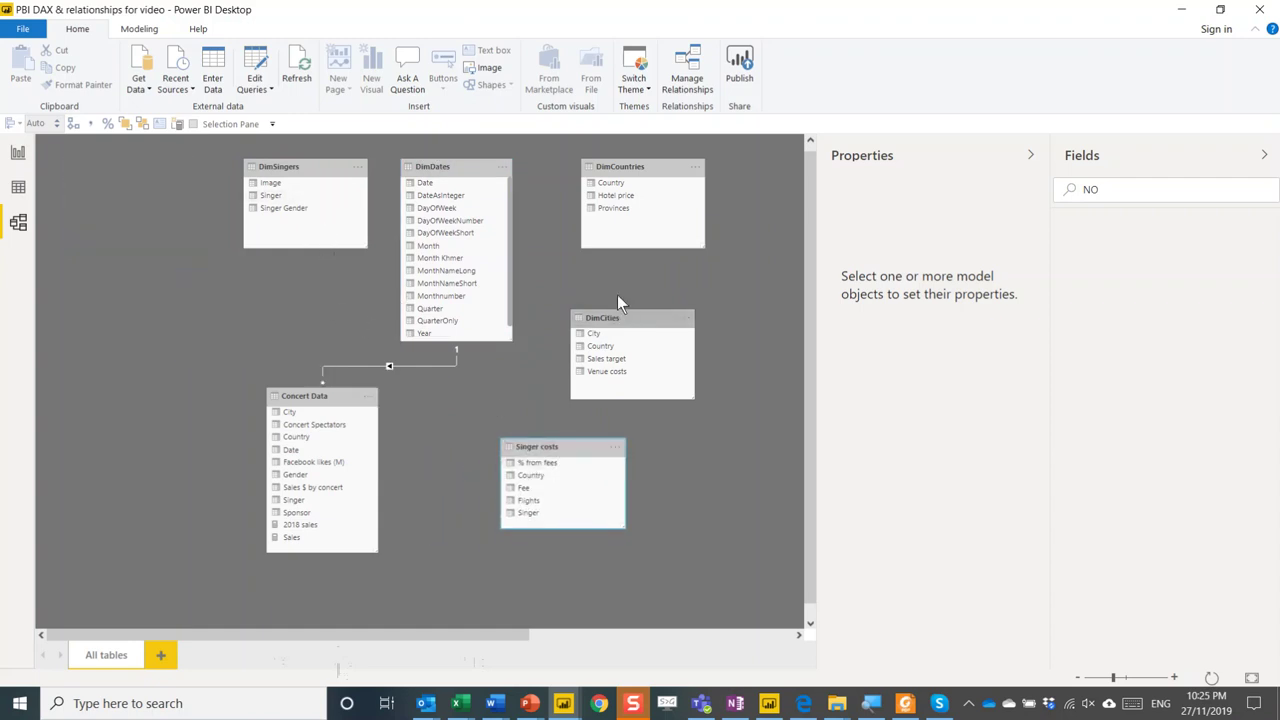
drag(630, 166, 116, 166)
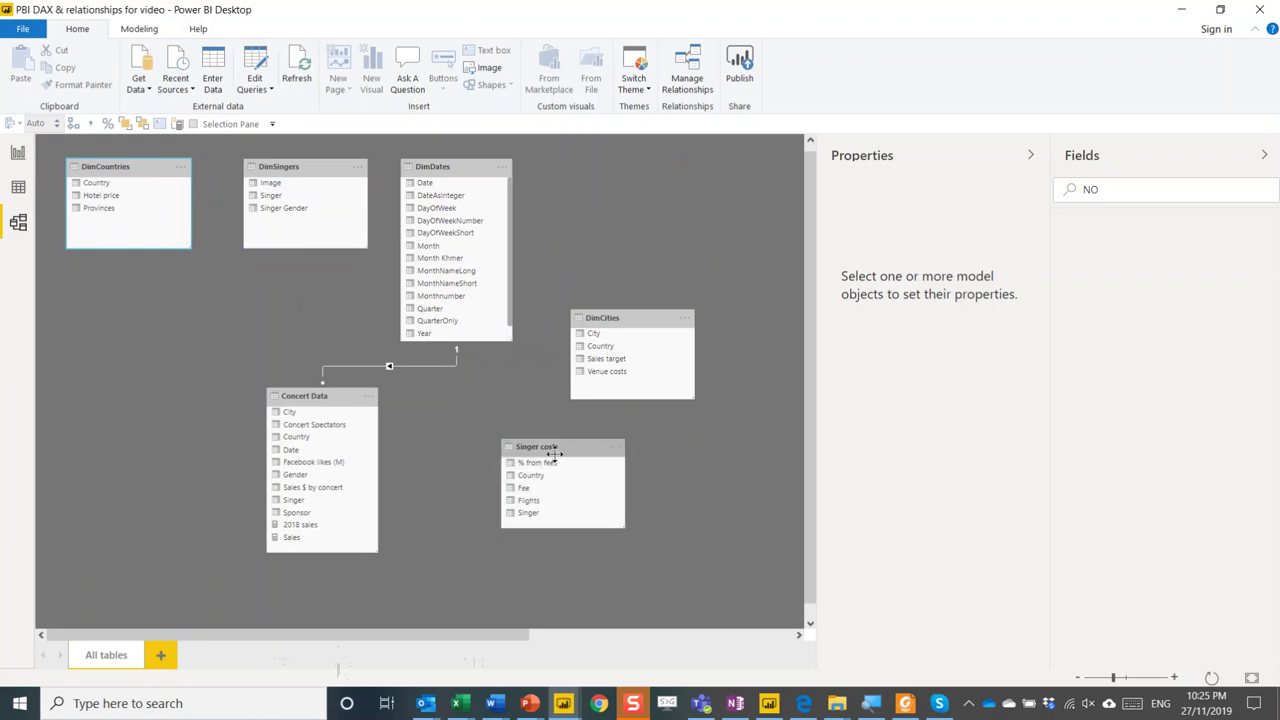
drag(601, 324, 139, 306)
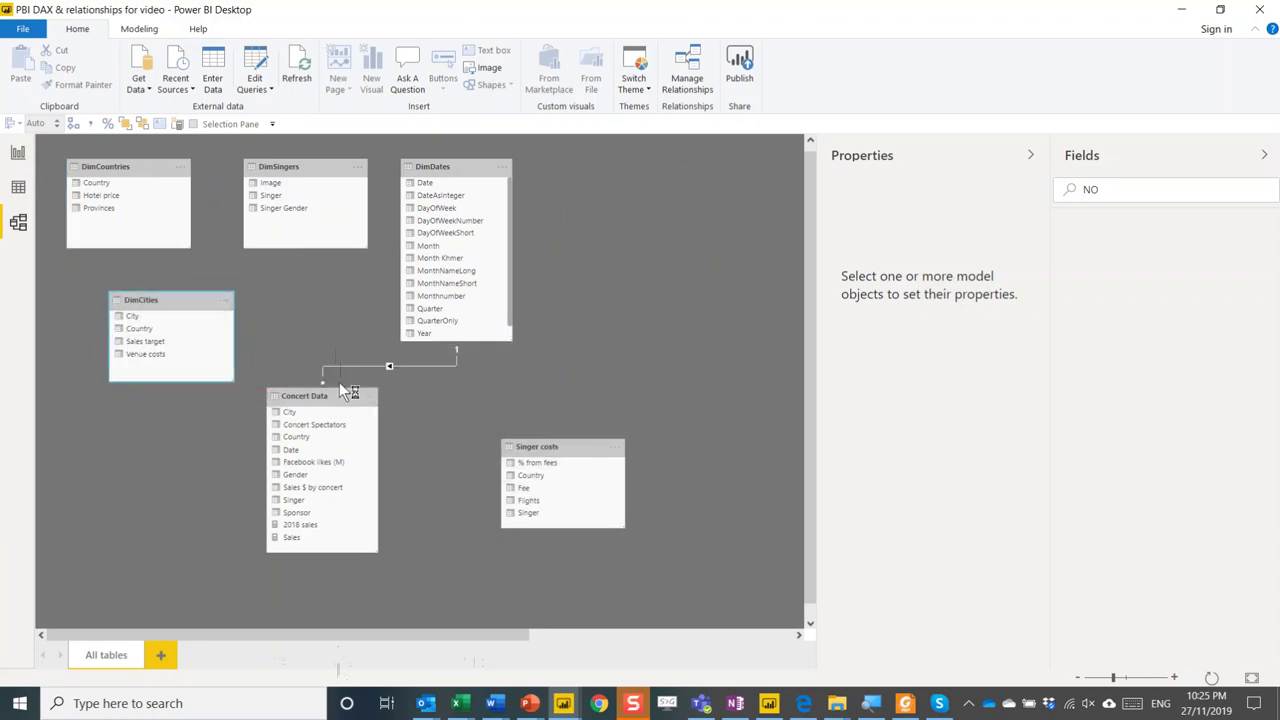
drag(345, 392, 407, 408)
drag(549, 447, 112, 452)
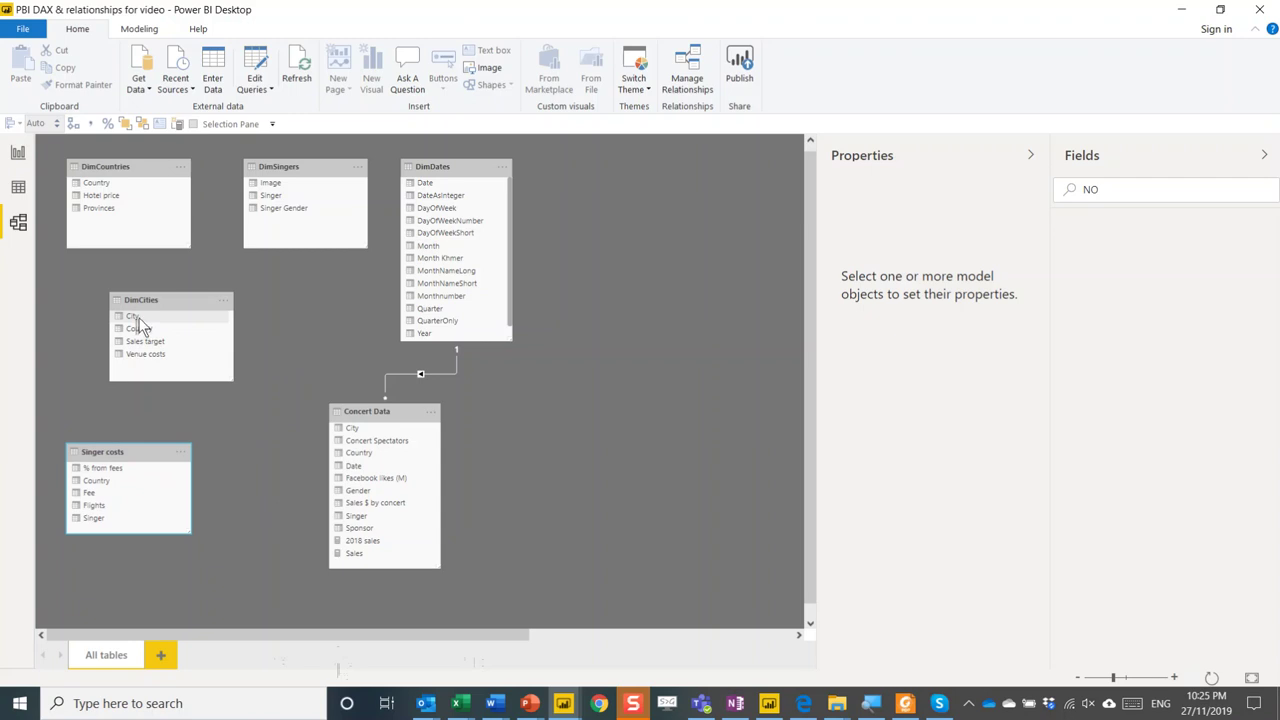
drag(140, 321, 353, 437)
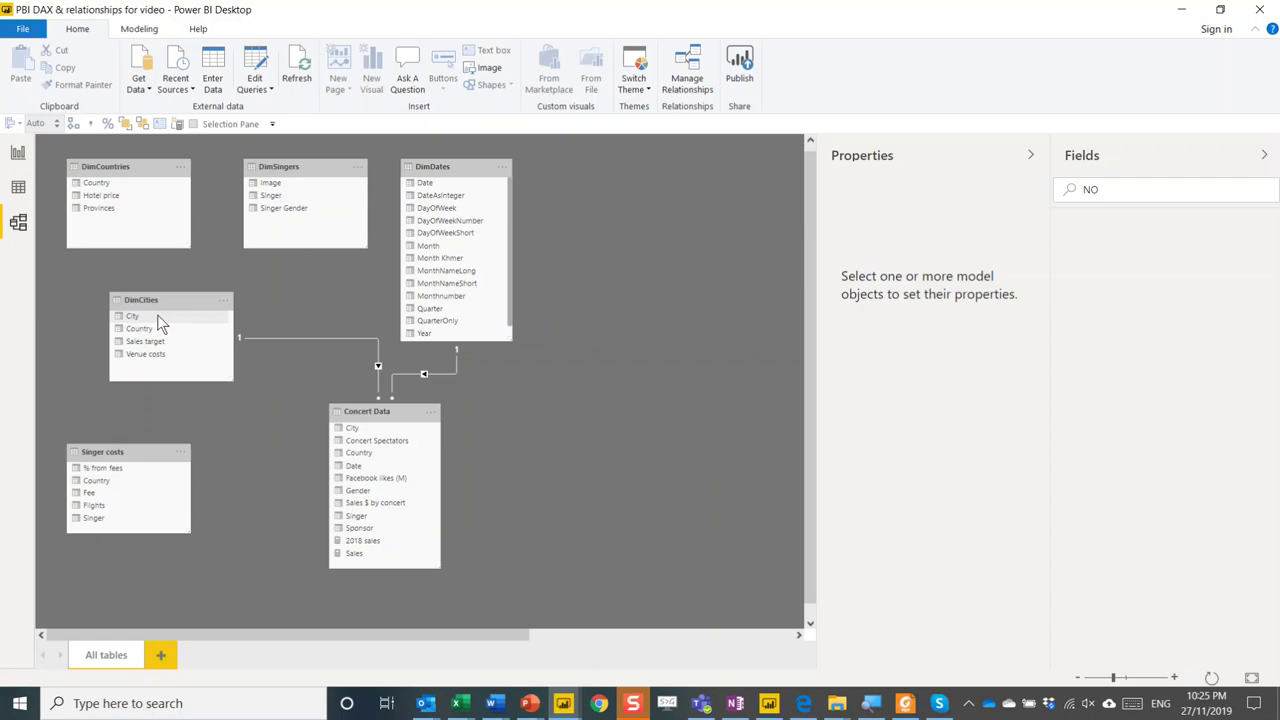
- Link DimCities' City to DimCountries' Country and open that relationship for editing
drag(160, 320, 111, 182)
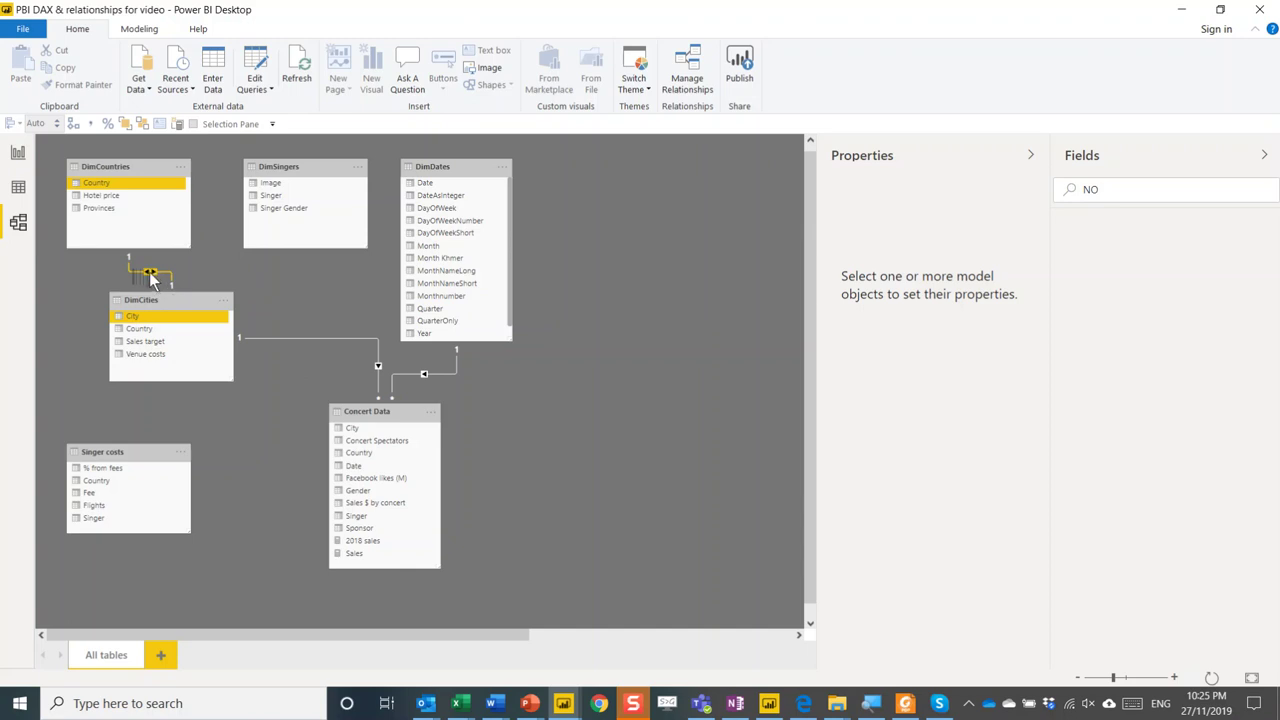
double_click(149, 273)
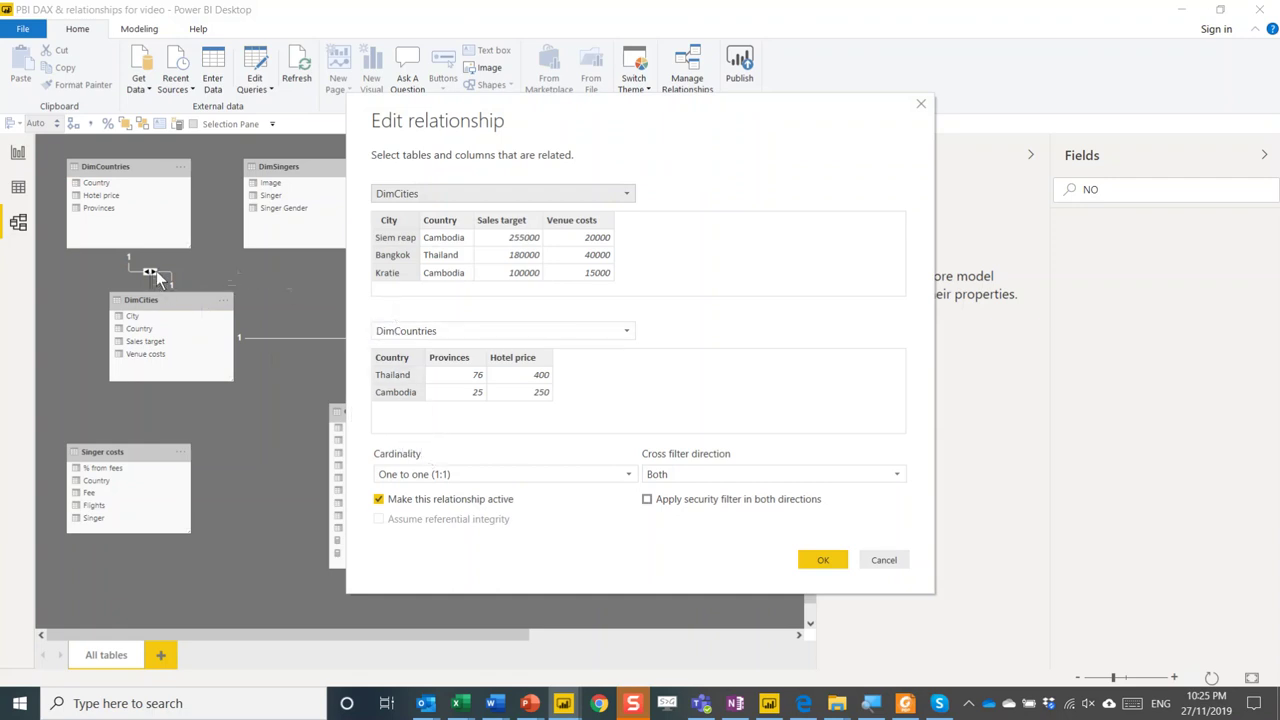
- Join the relationship on DimCities' Country column, Many to one, Single cross-filter direction
click(447, 229)
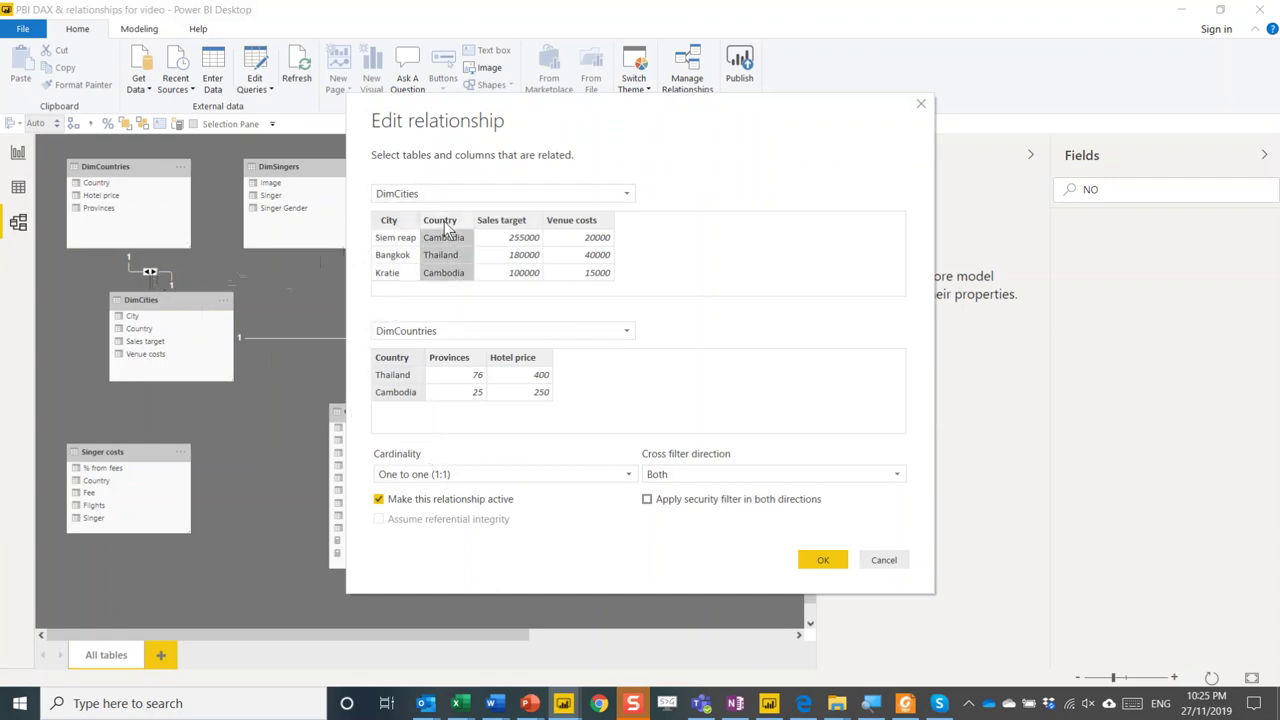
click(424, 475)
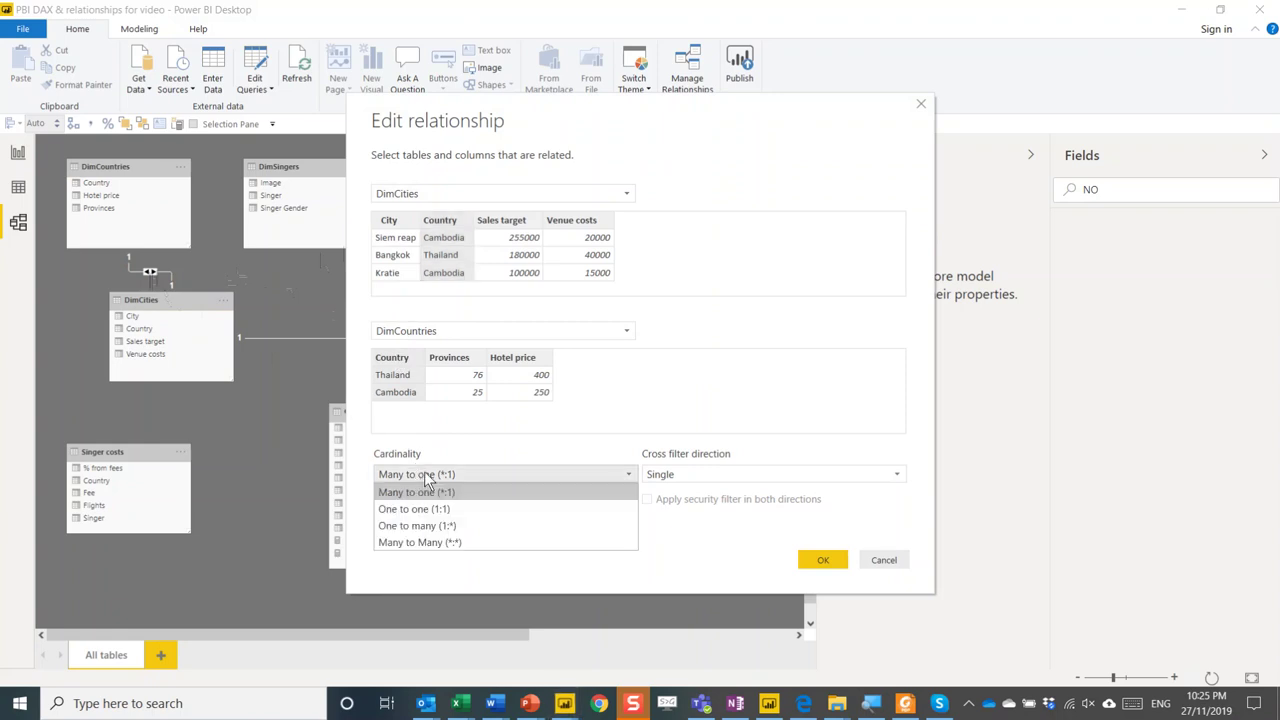
click(445, 492)
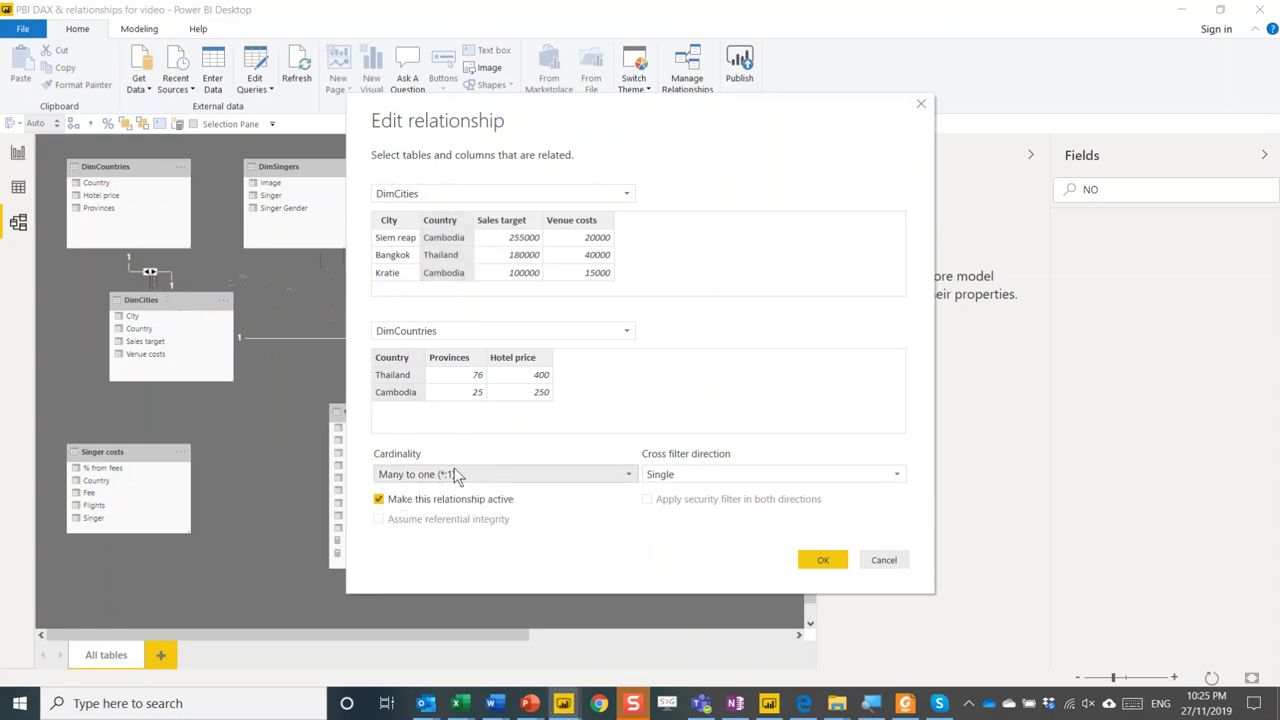
click(701, 478)
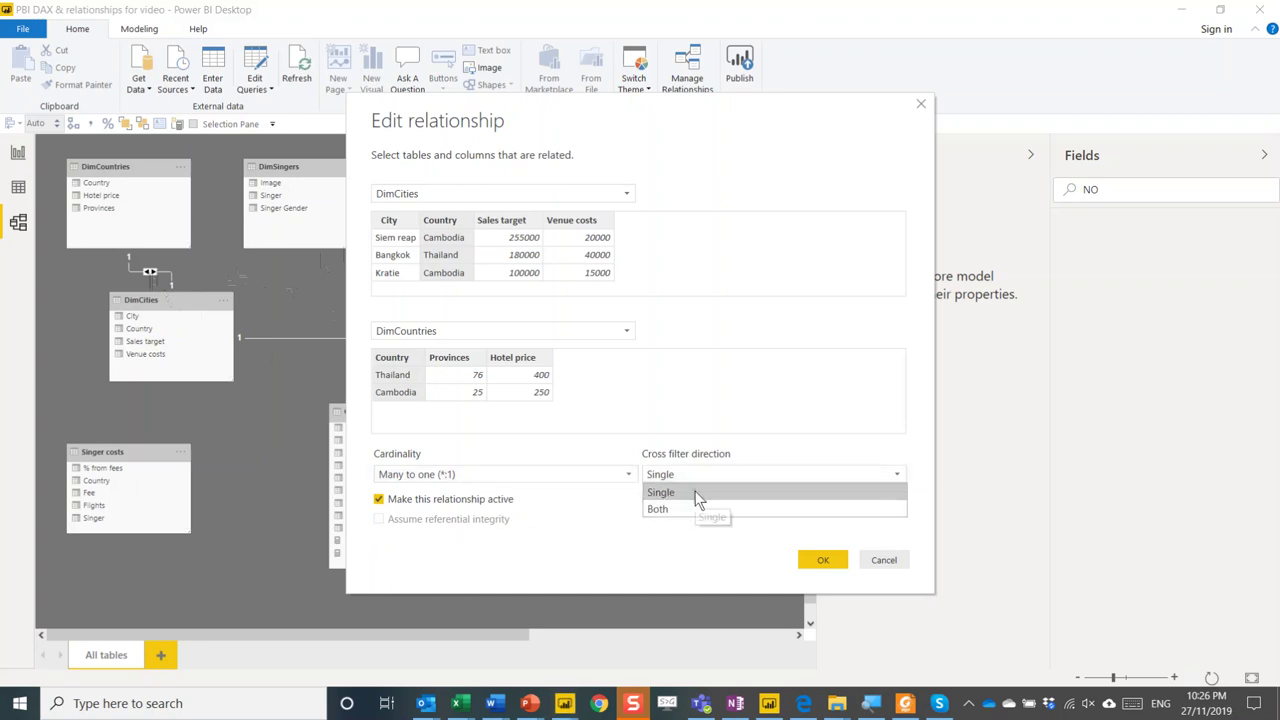
click(703, 427)
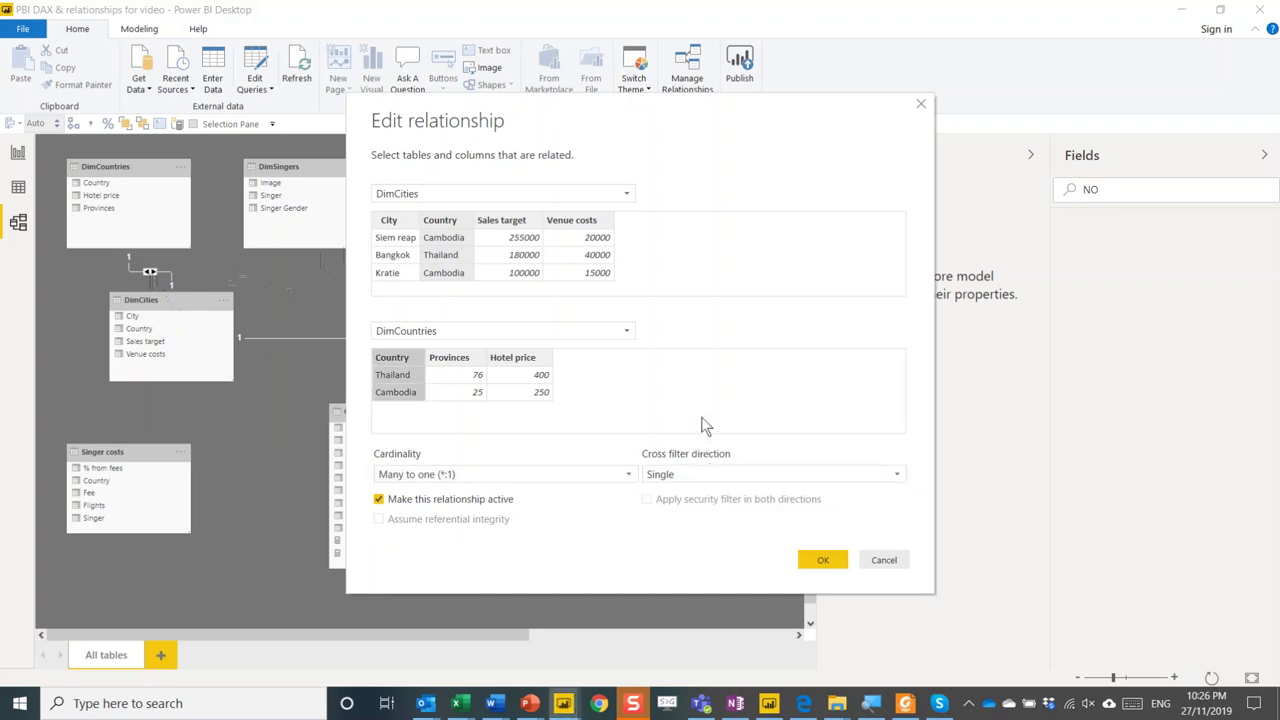
click(826, 559)
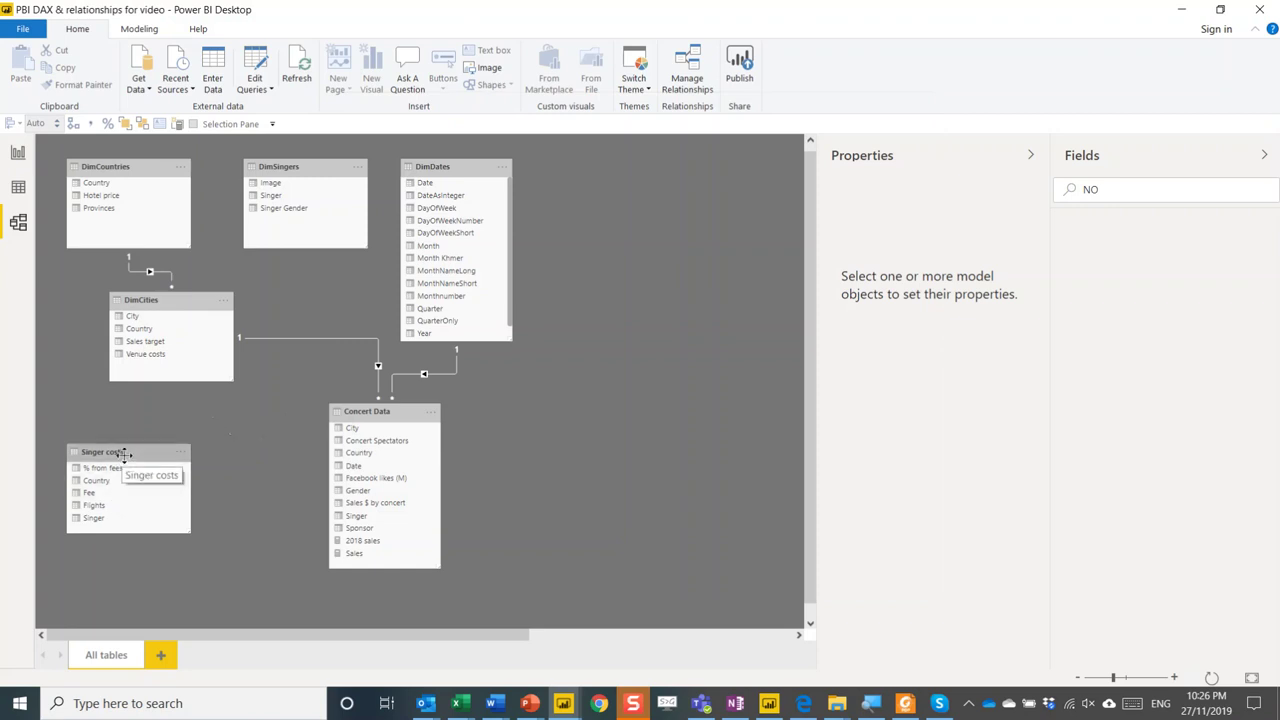
- Move Singer costs under DimCities, try linking its Country to Concert Data, and cancel the many-to-many
drag(124, 454, 149, 409)
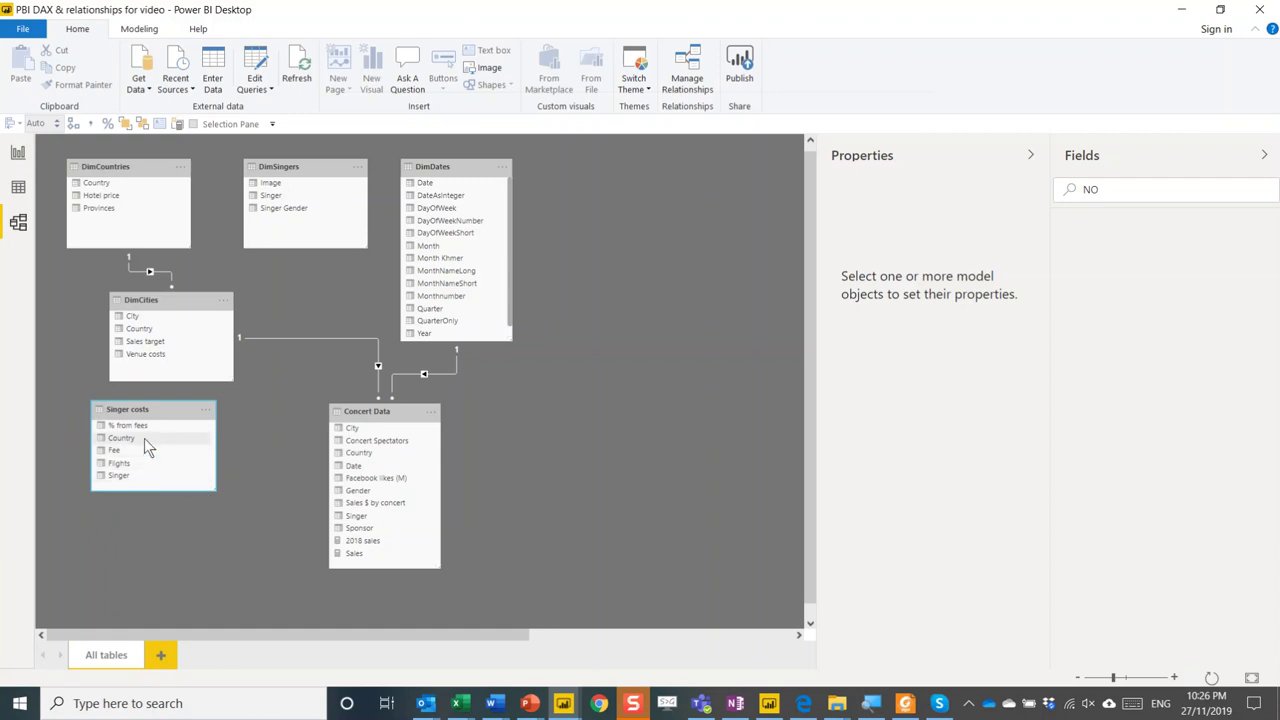
drag(144, 438, 366, 458)
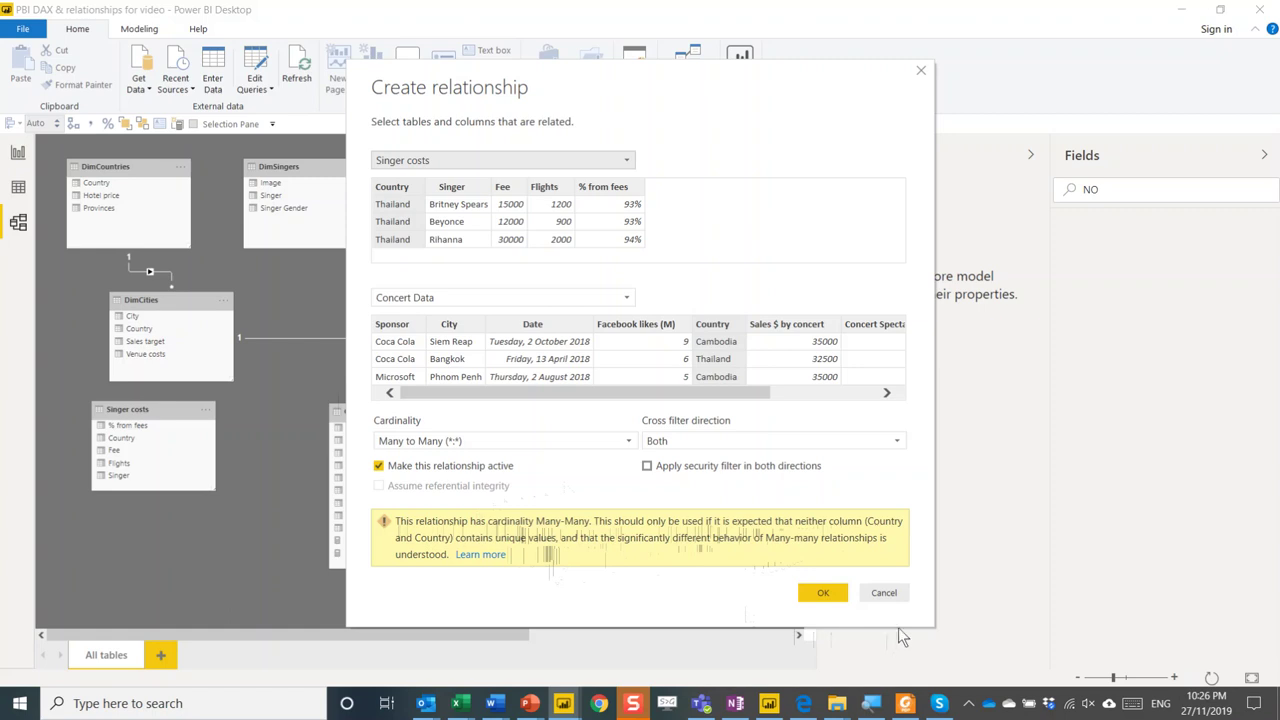
click(884, 595)
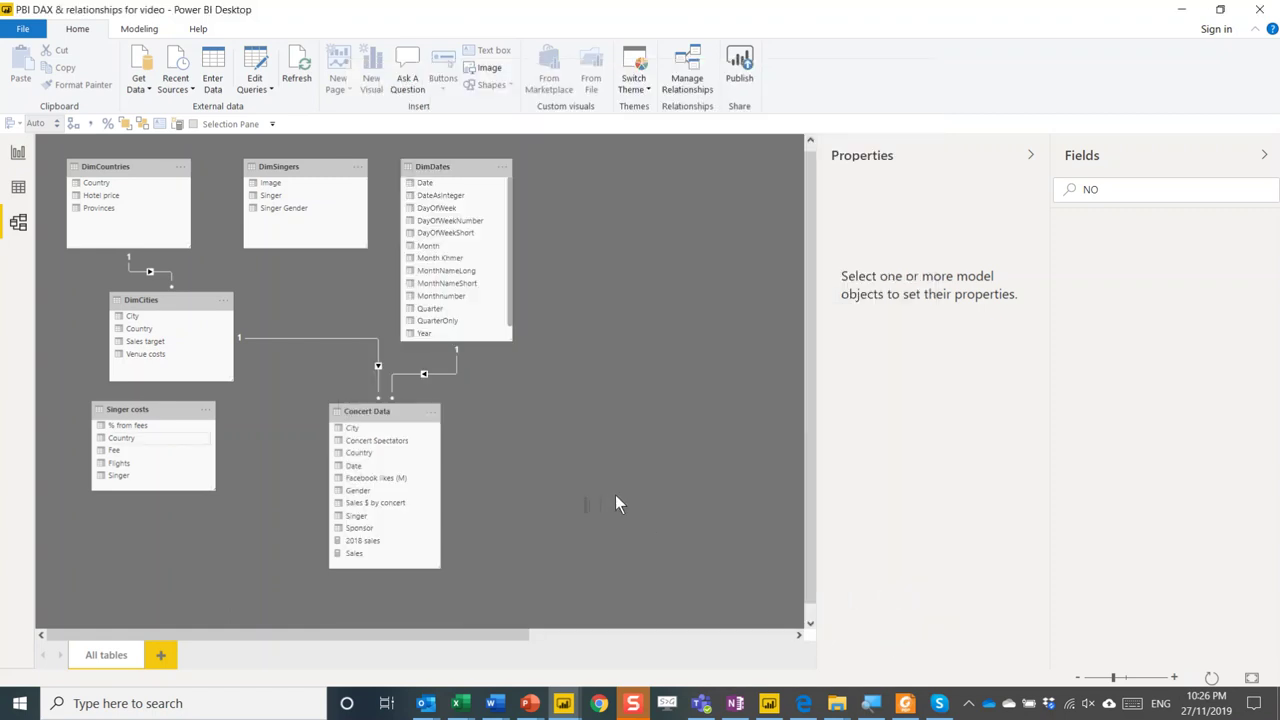
- Create a one-to-many relationship from DimSingers to Singer costs in Manage relationships
click(690, 88)
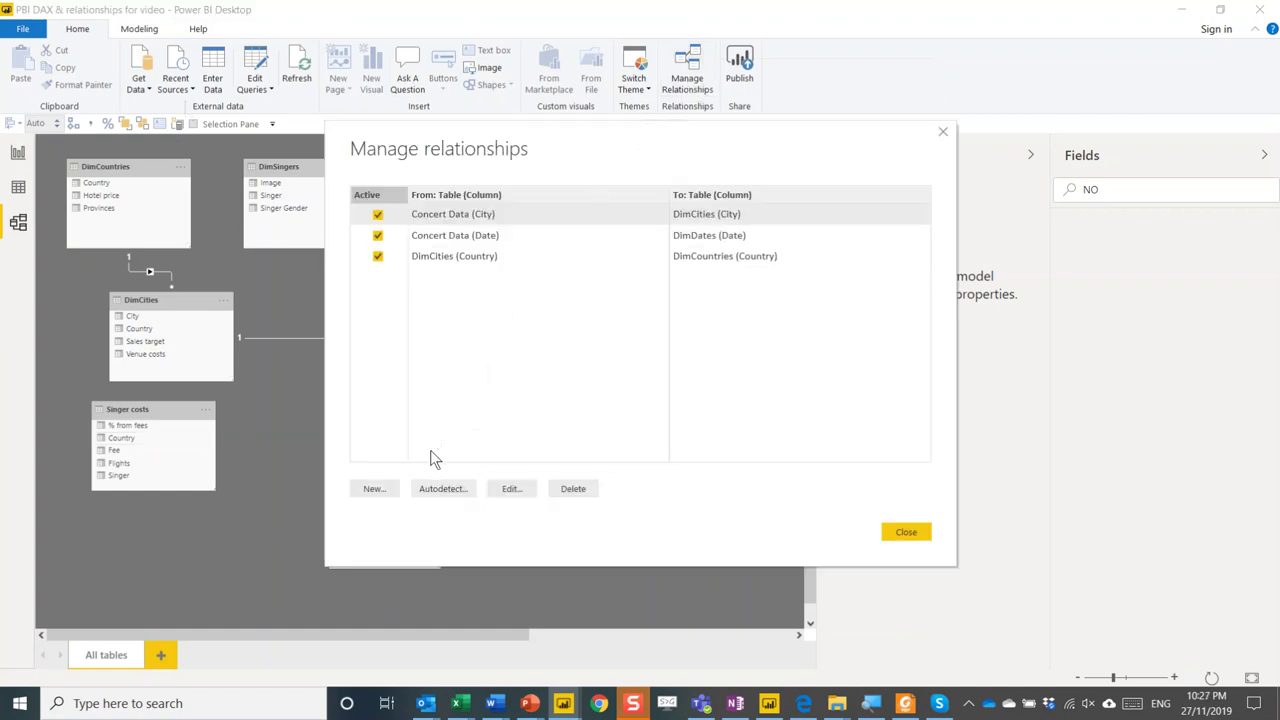
click(372, 489)
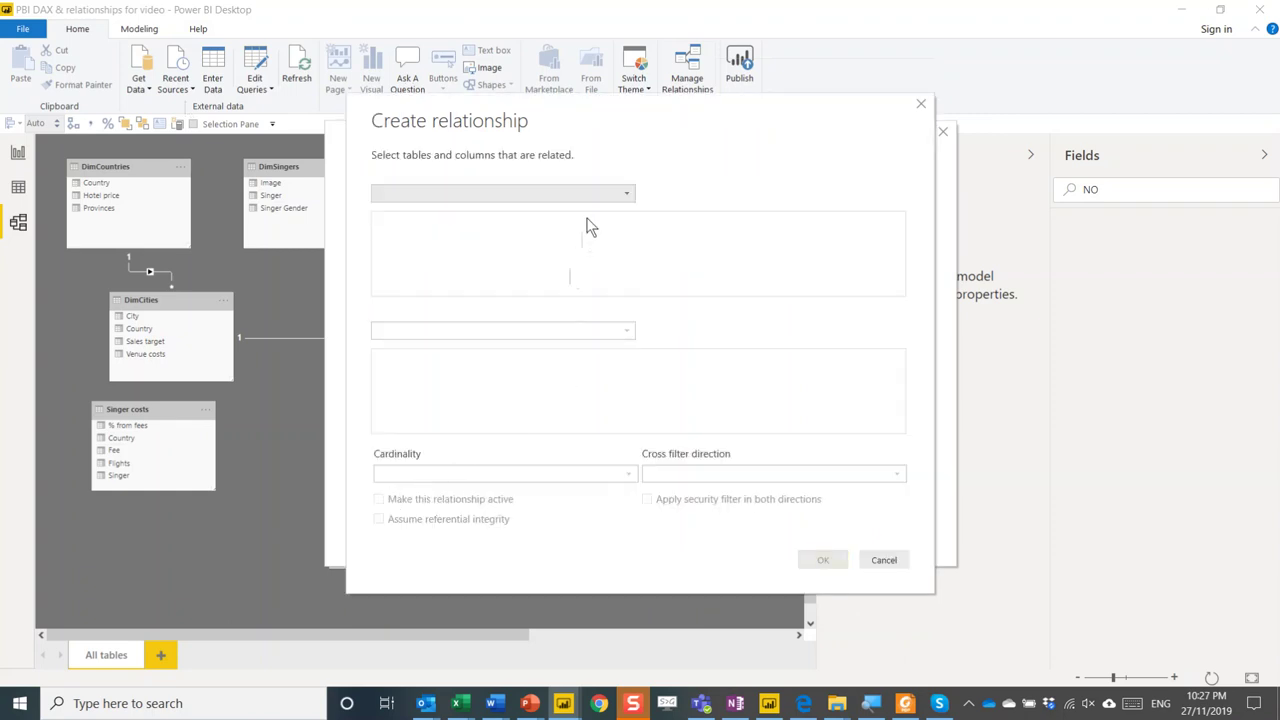
click(605, 193)
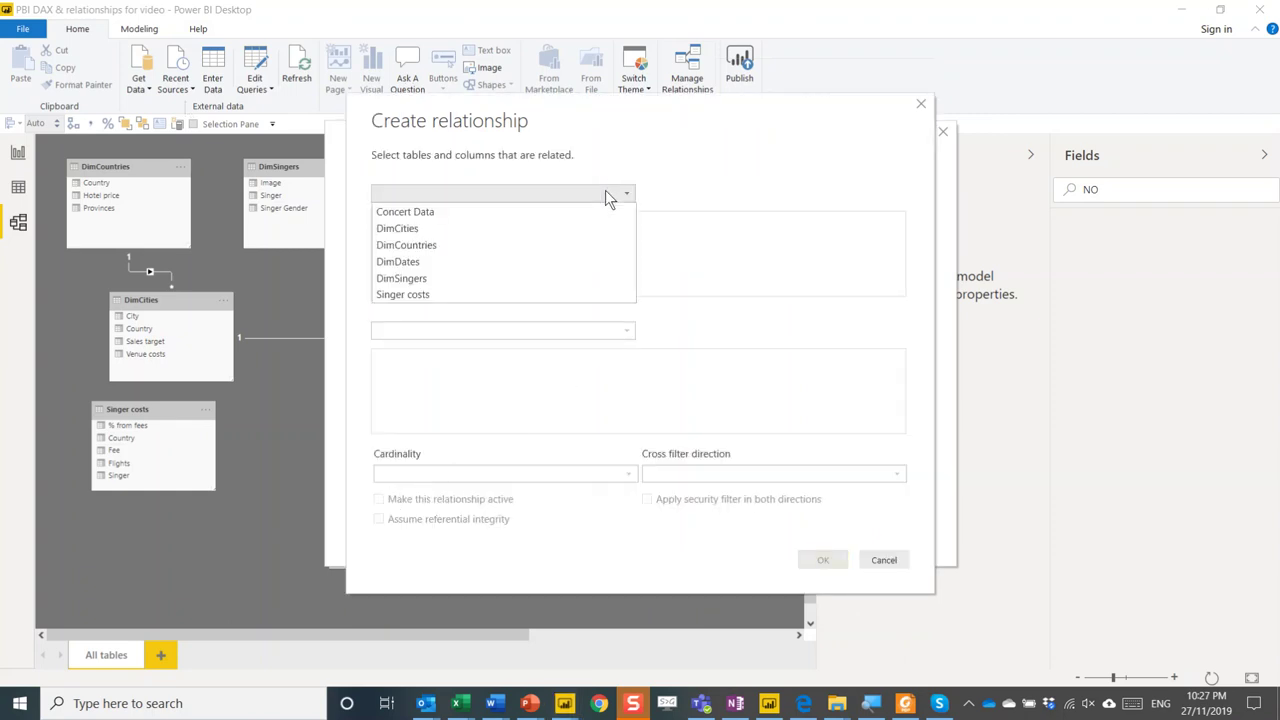
click(483, 277)
click(474, 328)
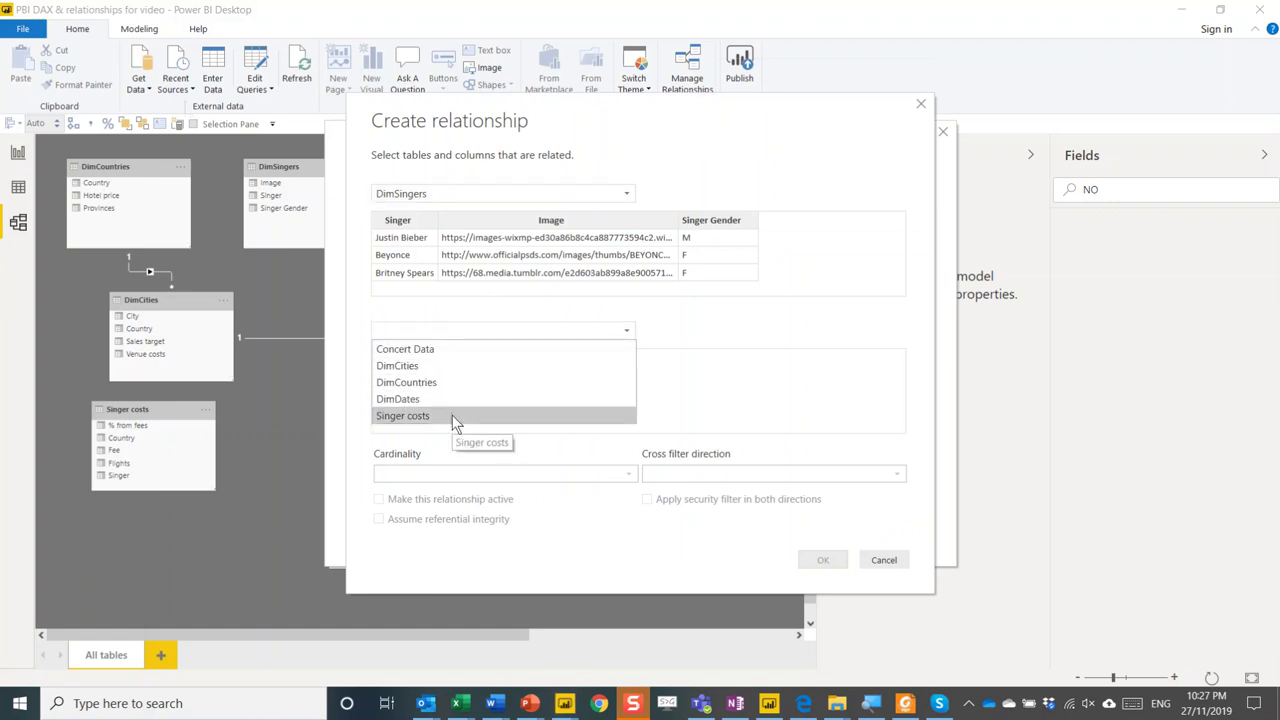
click(452, 415)
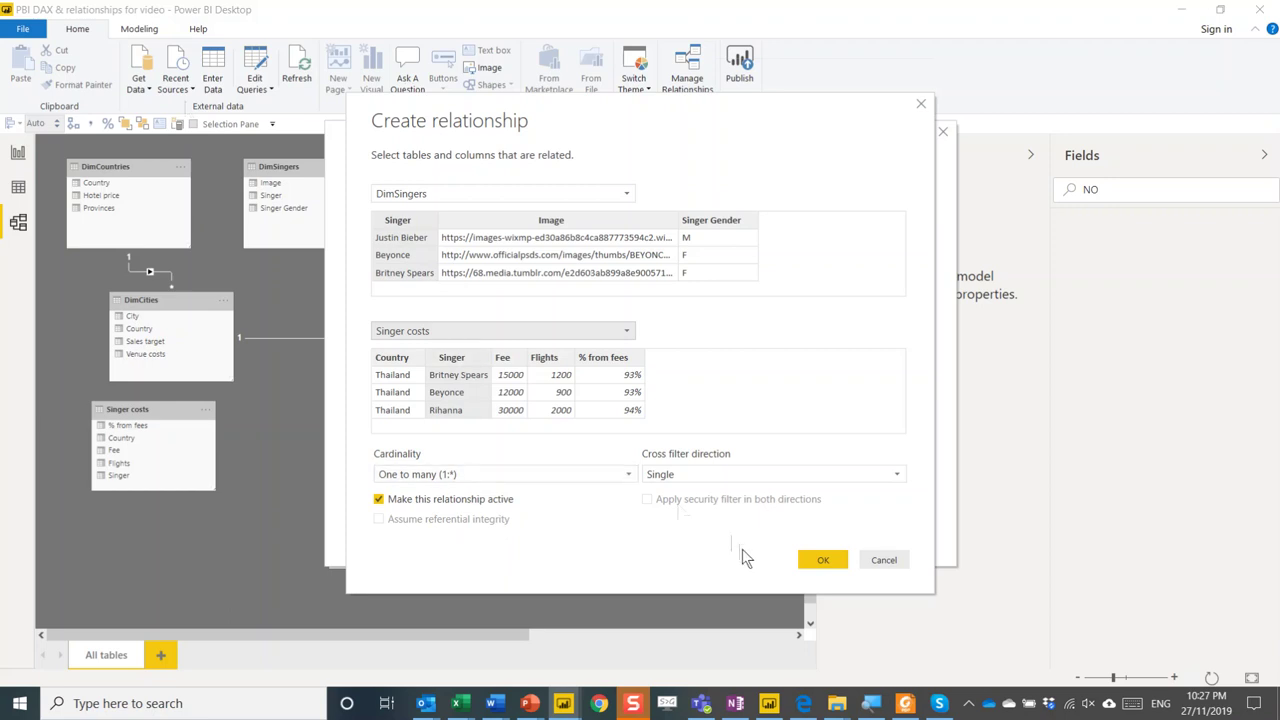
click(819, 558)
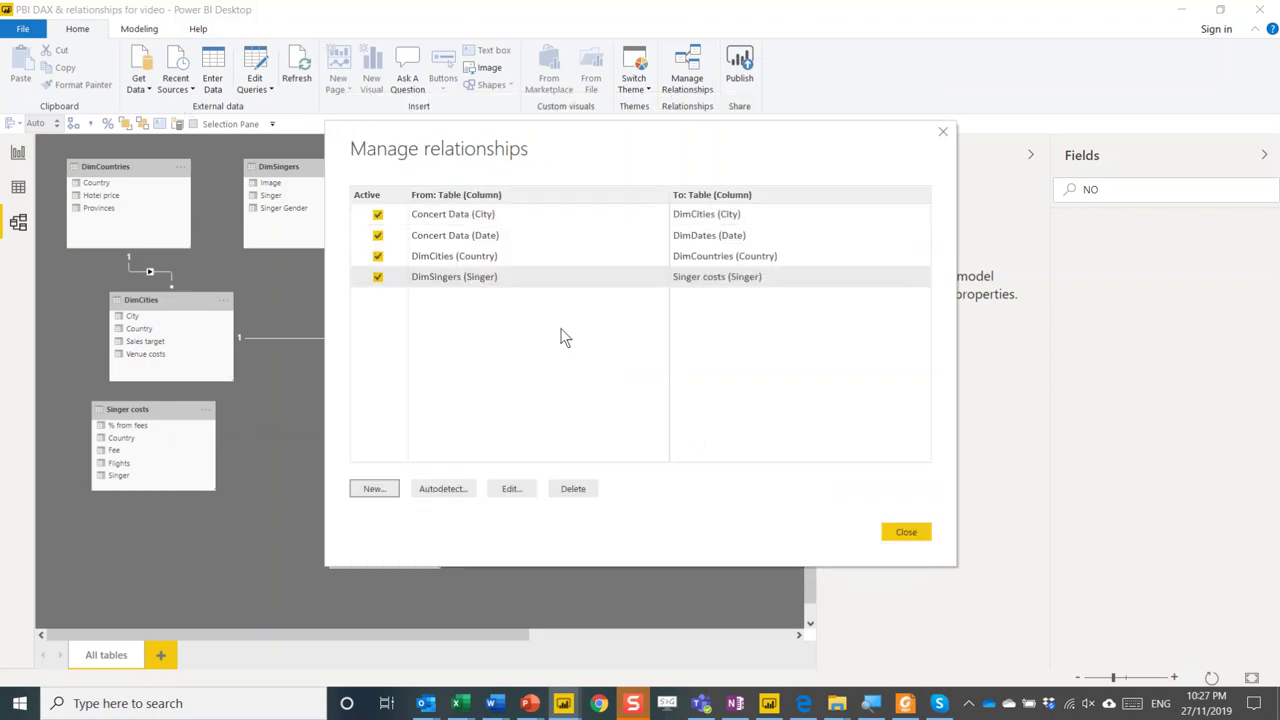
click(386, 491)
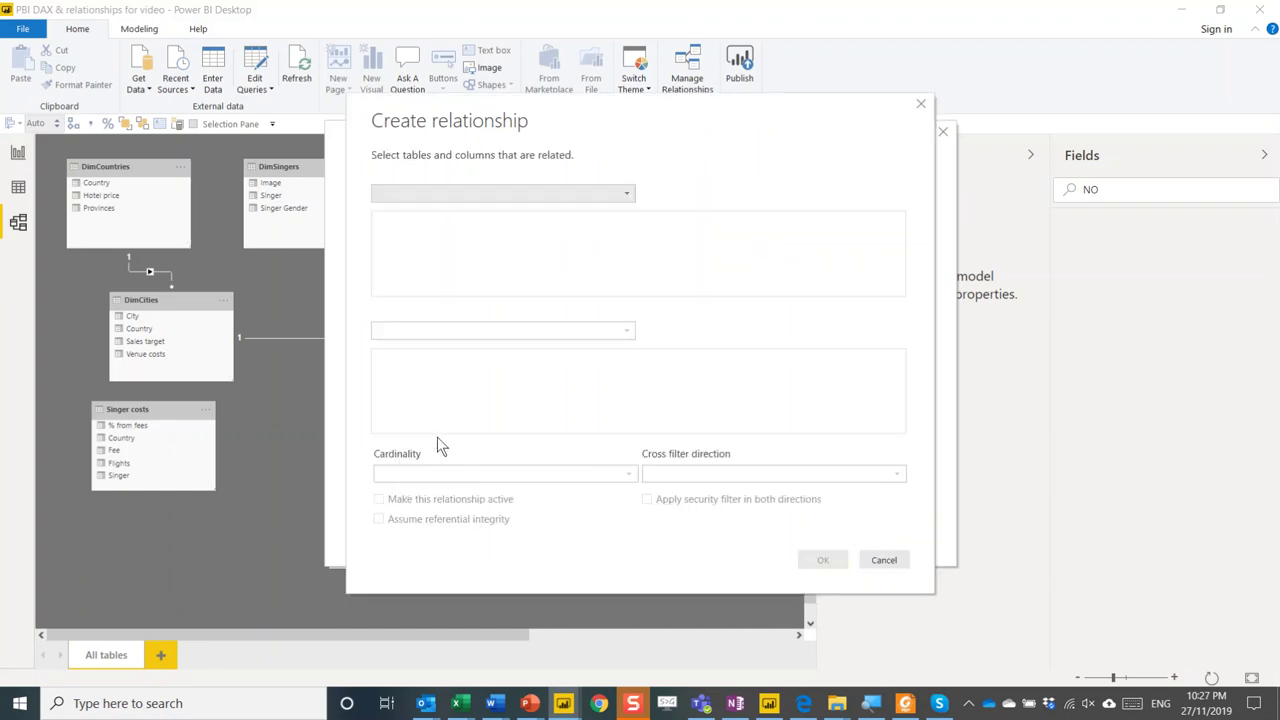
- Relate DimSingers' Singer column to Concert Data's Singer column, one to many
click(513, 193)
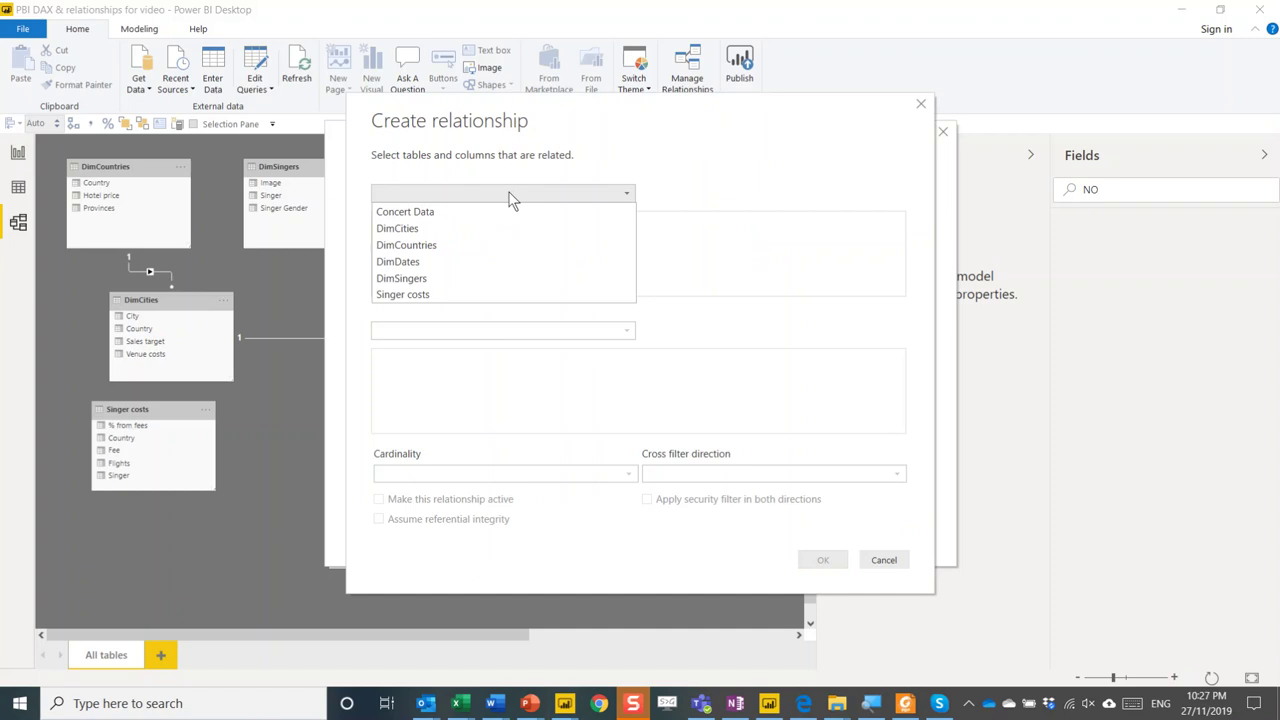
click(441, 278)
click(440, 328)
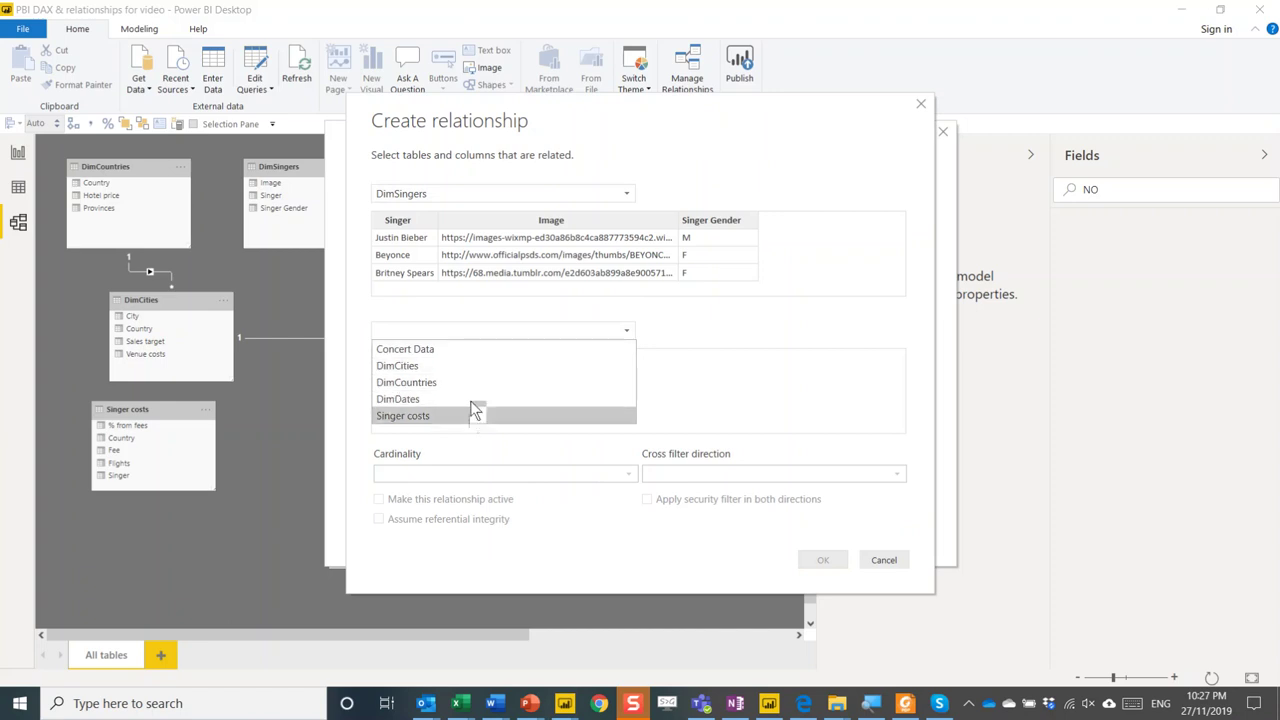
click(470, 352)
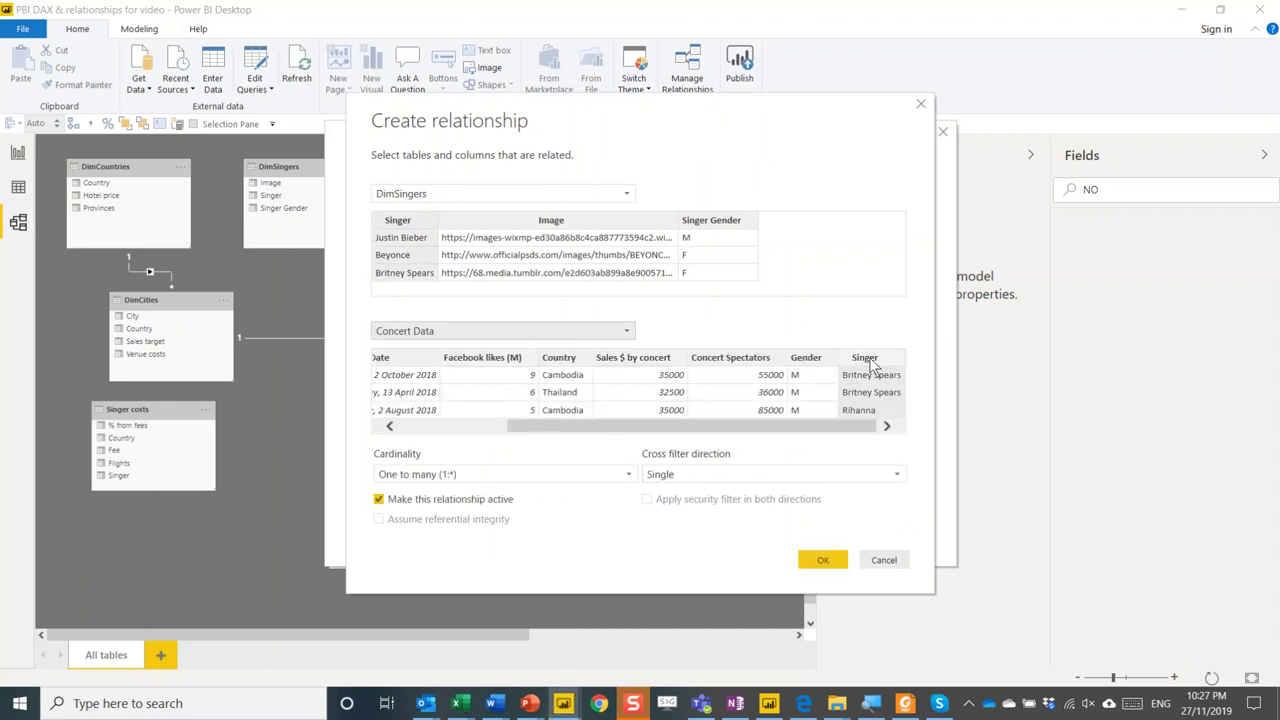
click(412, 232)
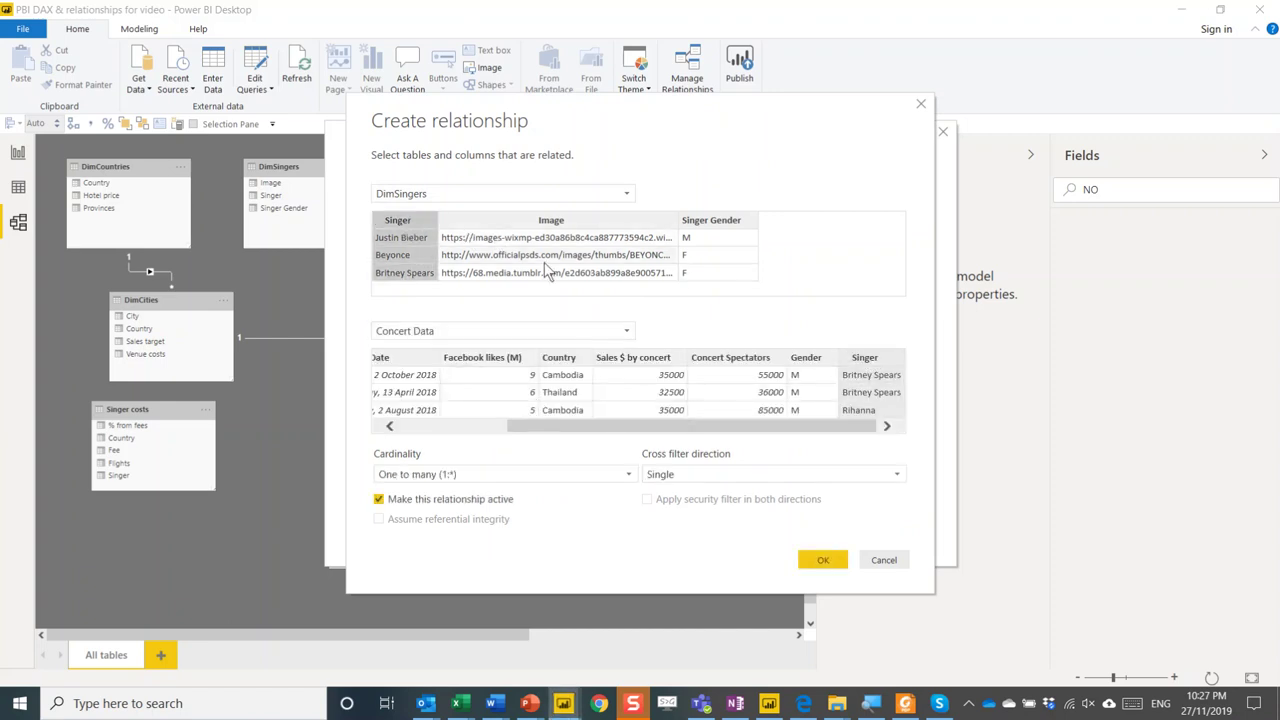
click(801, 357)
click(715, 360)
click(640, 360)
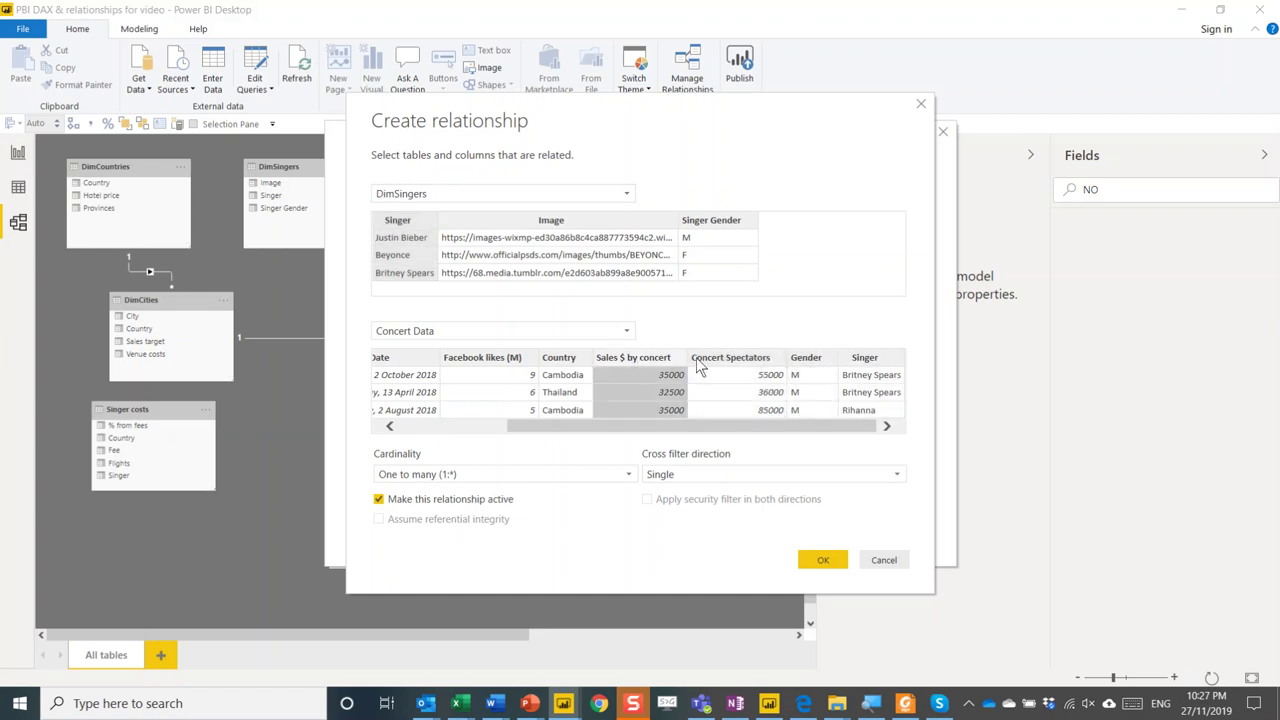
click(876, 360)
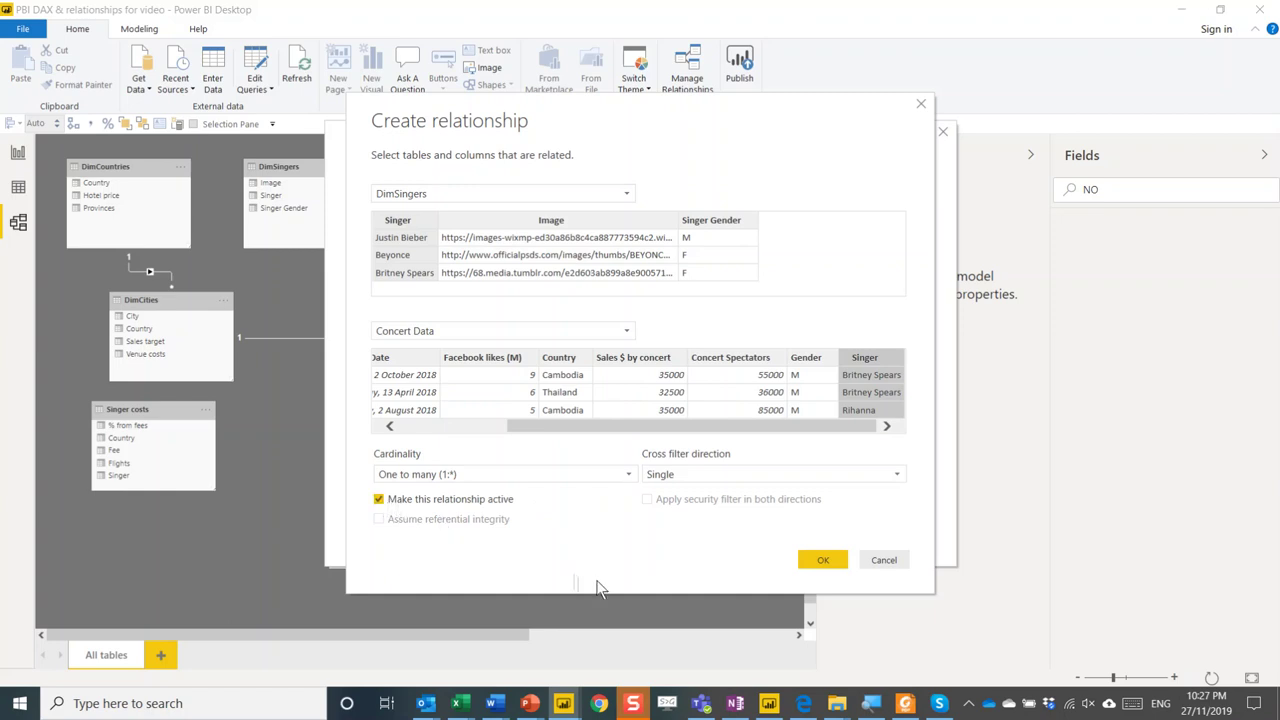
click(819, 557)
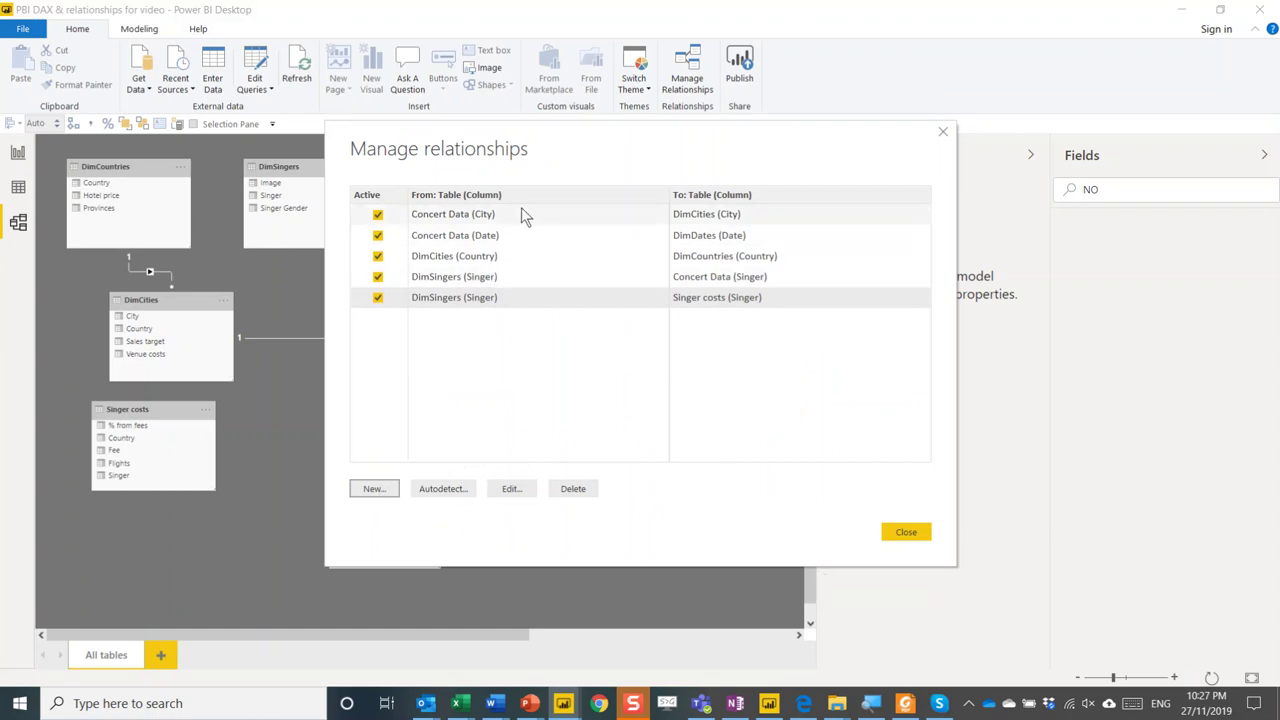
- Add a one-to-many DimCountries to Singer costs relationship on Country, then close Manage relationships
drag(586, 137, 798, 148)
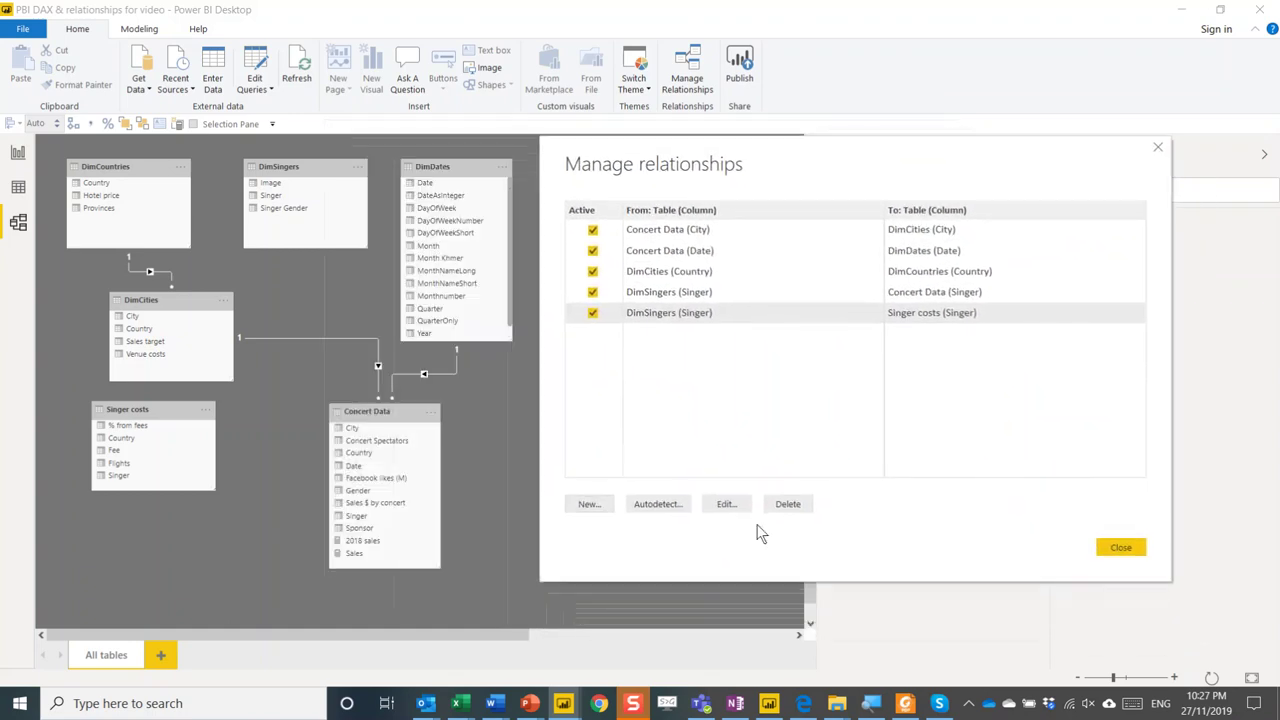
click(596, 504)
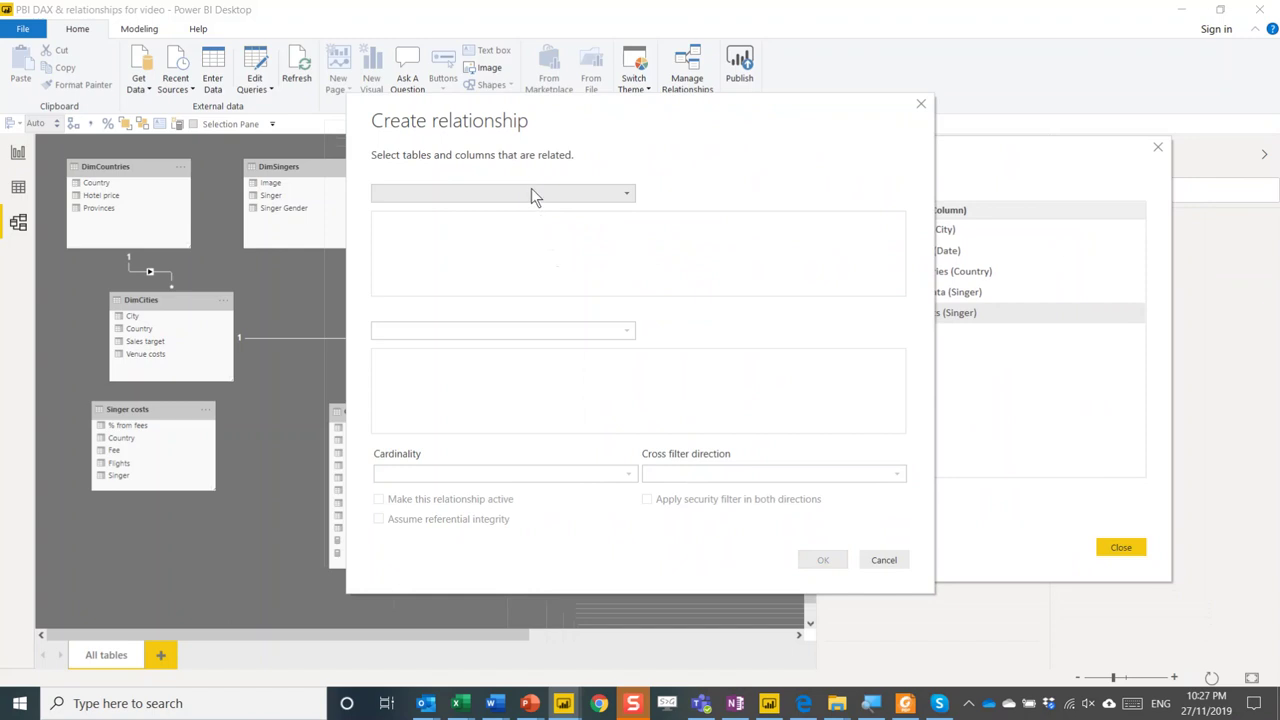
click(532, 193)
click(460, 250)
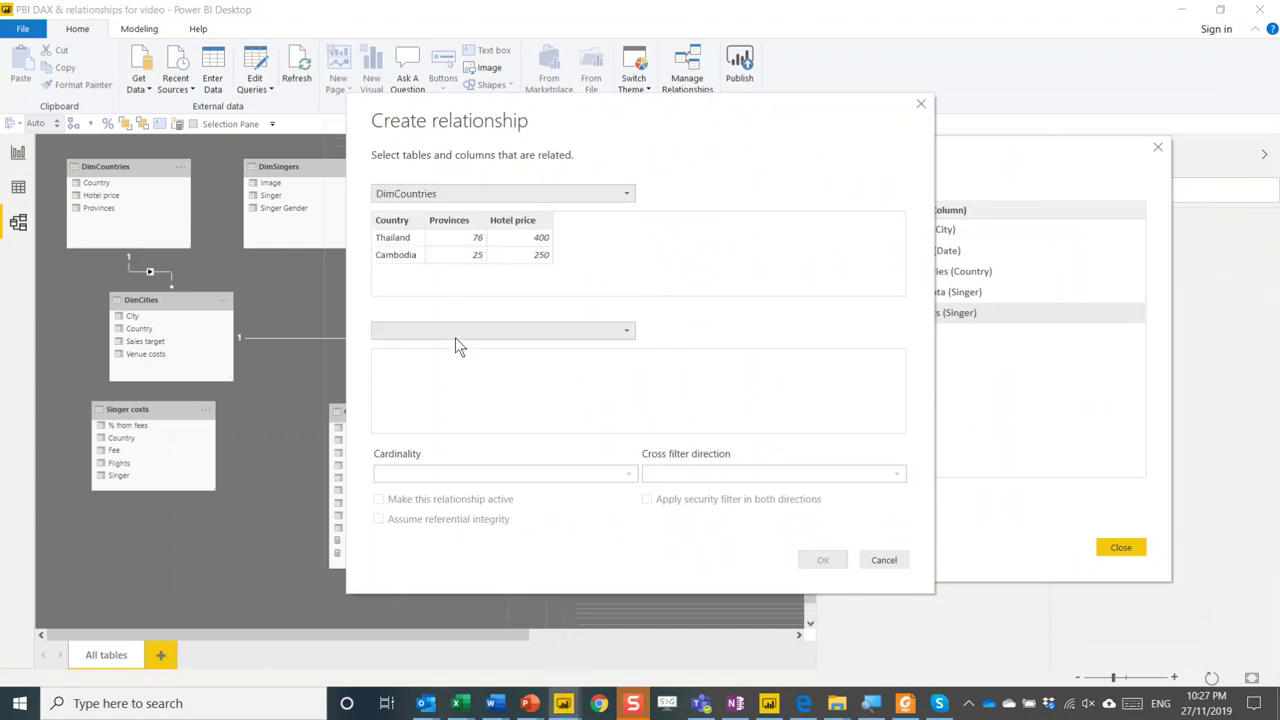
click(455, 333)
click(427, 415)
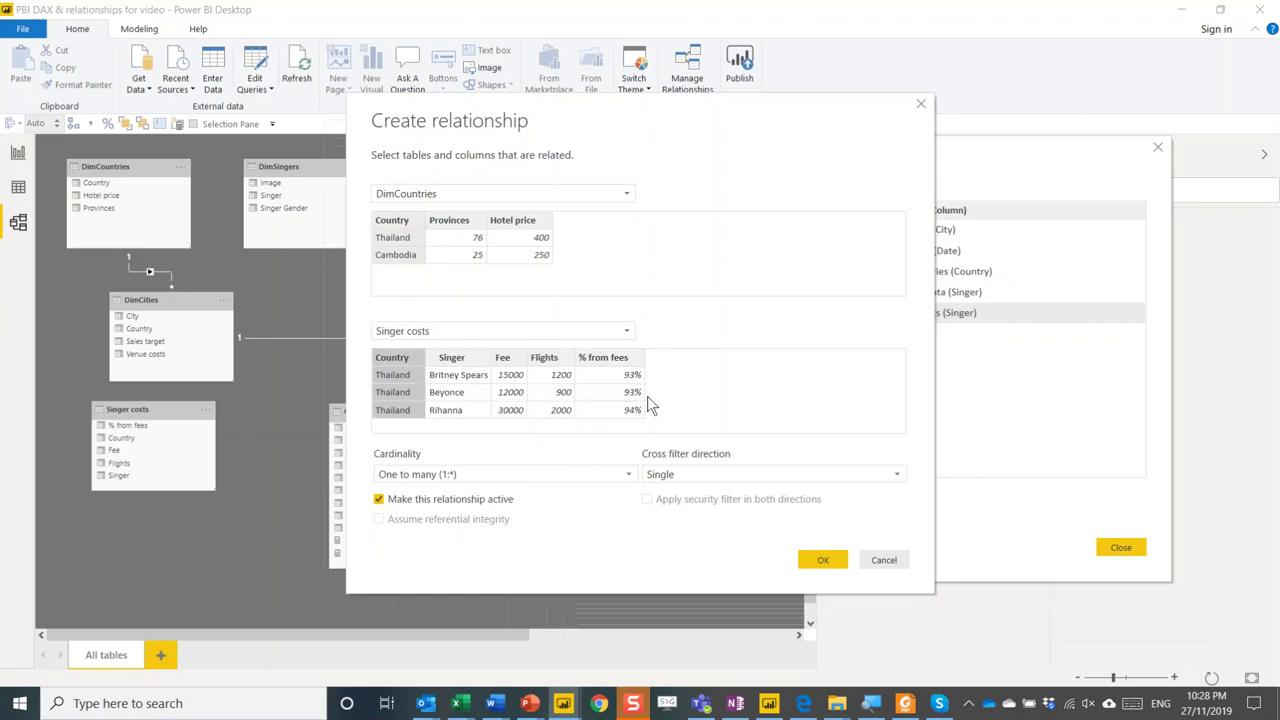
click(395, 252)
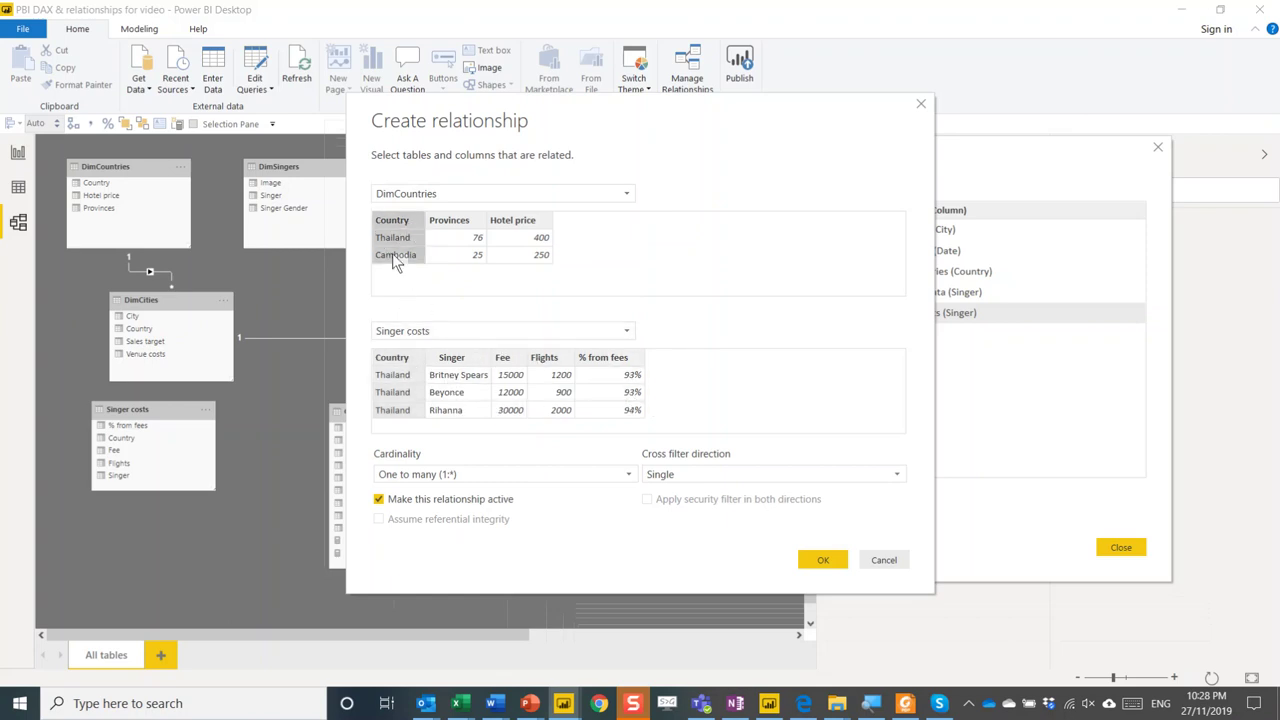
click(807, 559)
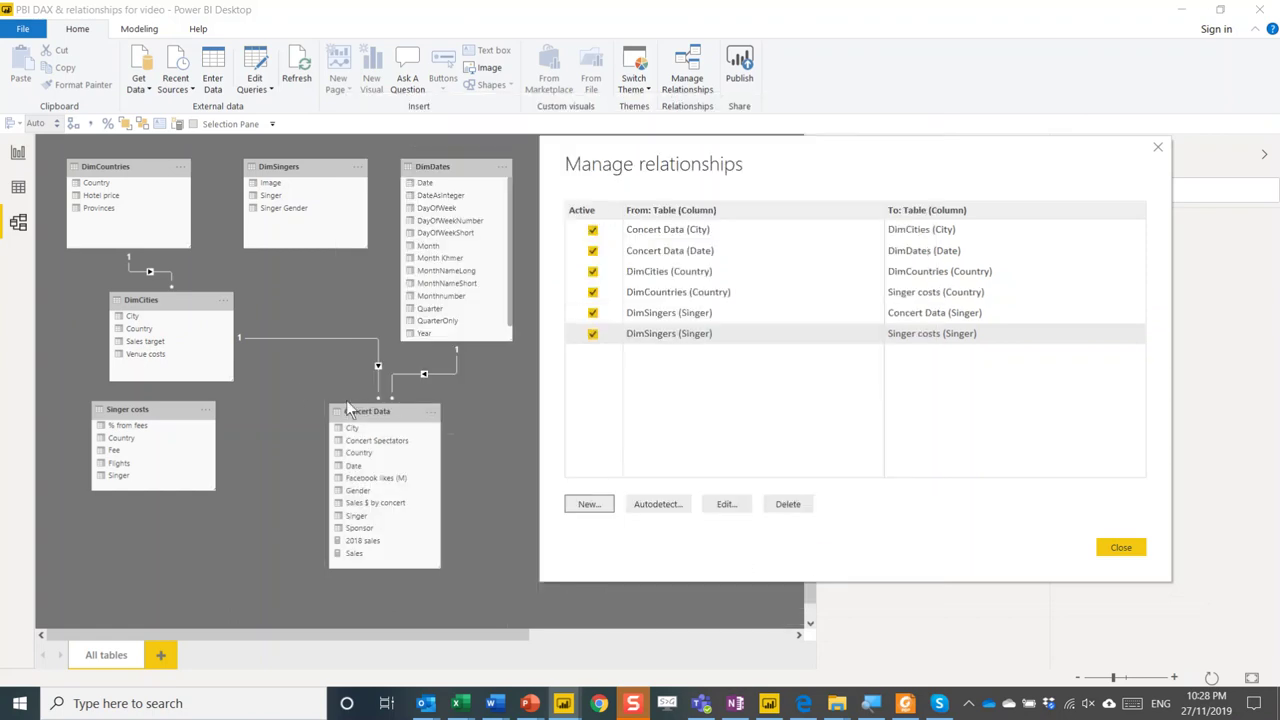
click(1120, 550)
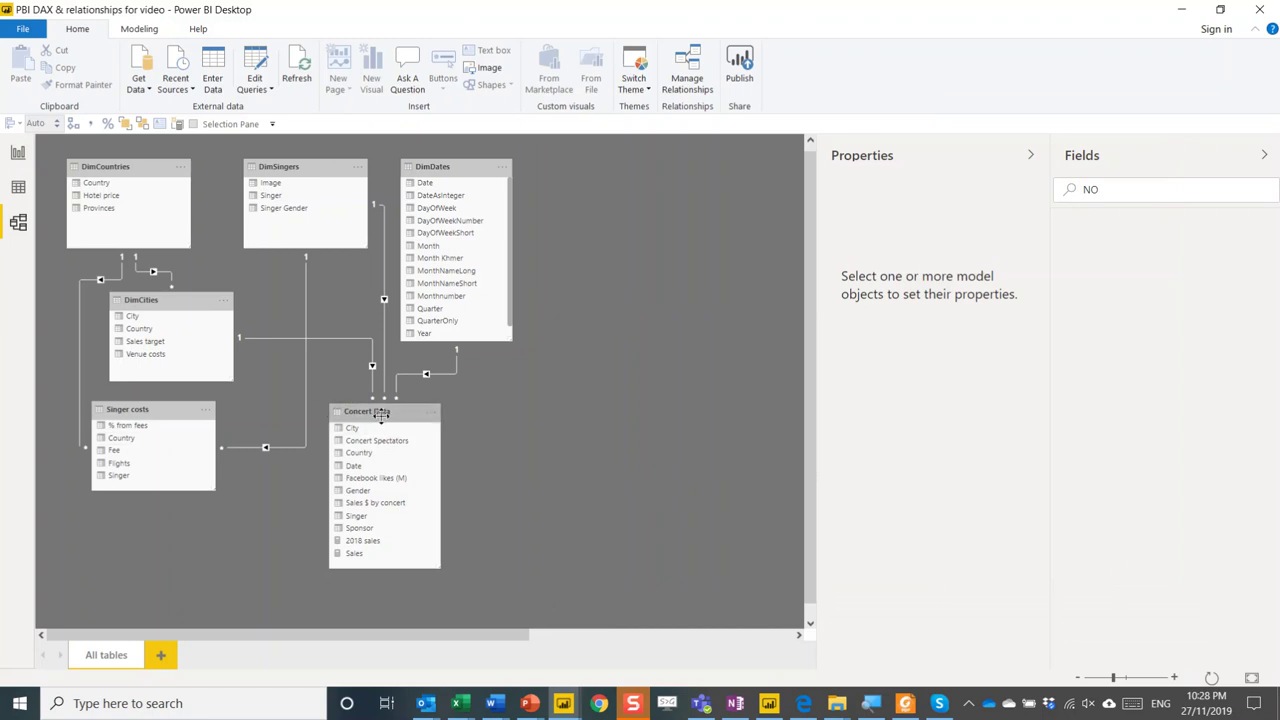
- Reposition Concert Data and DimCities, then link Concert Data's Gender field to DimDates
drag(381, 414, 462, 439)
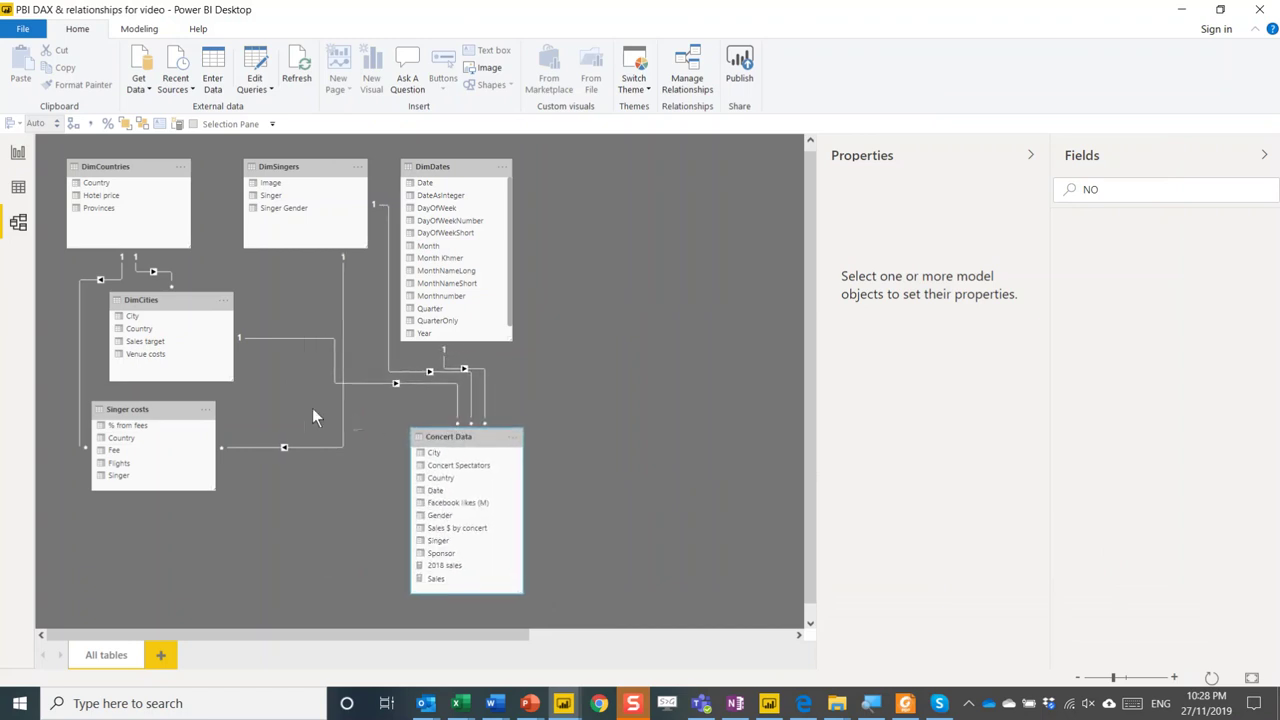
drag(174, 299, 213, 296)
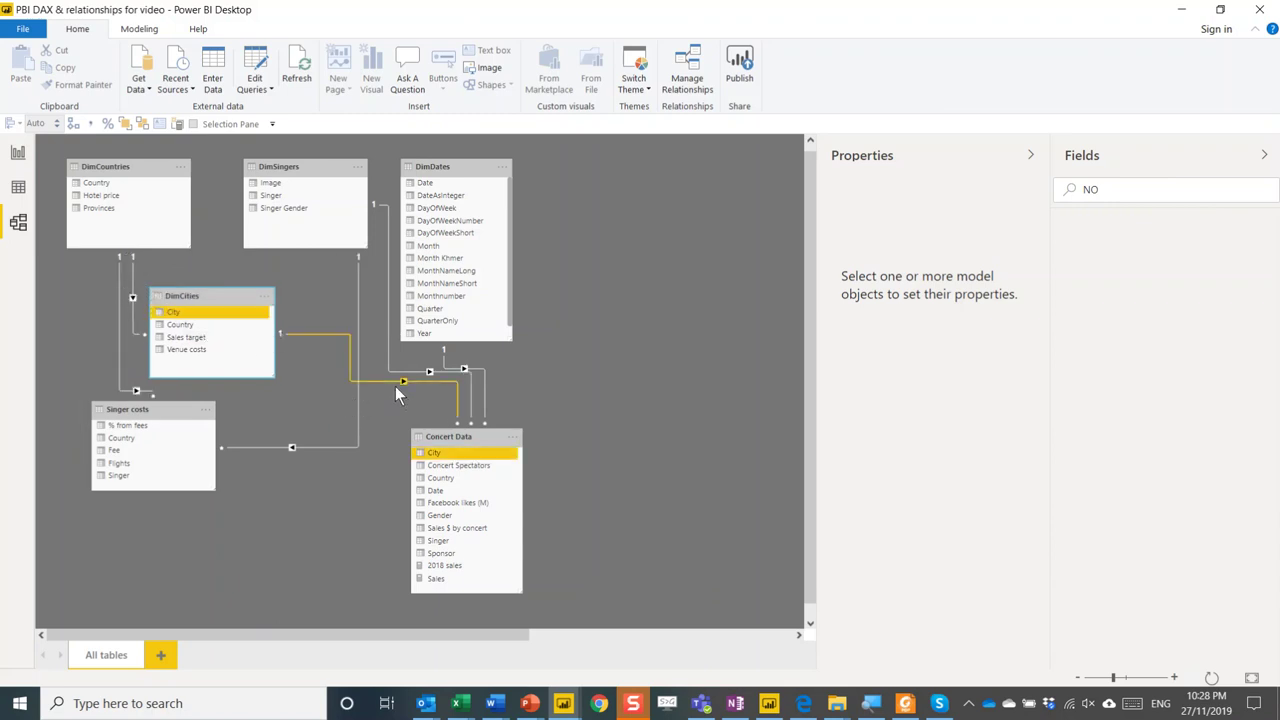
drag(451, 420, 411, 429)
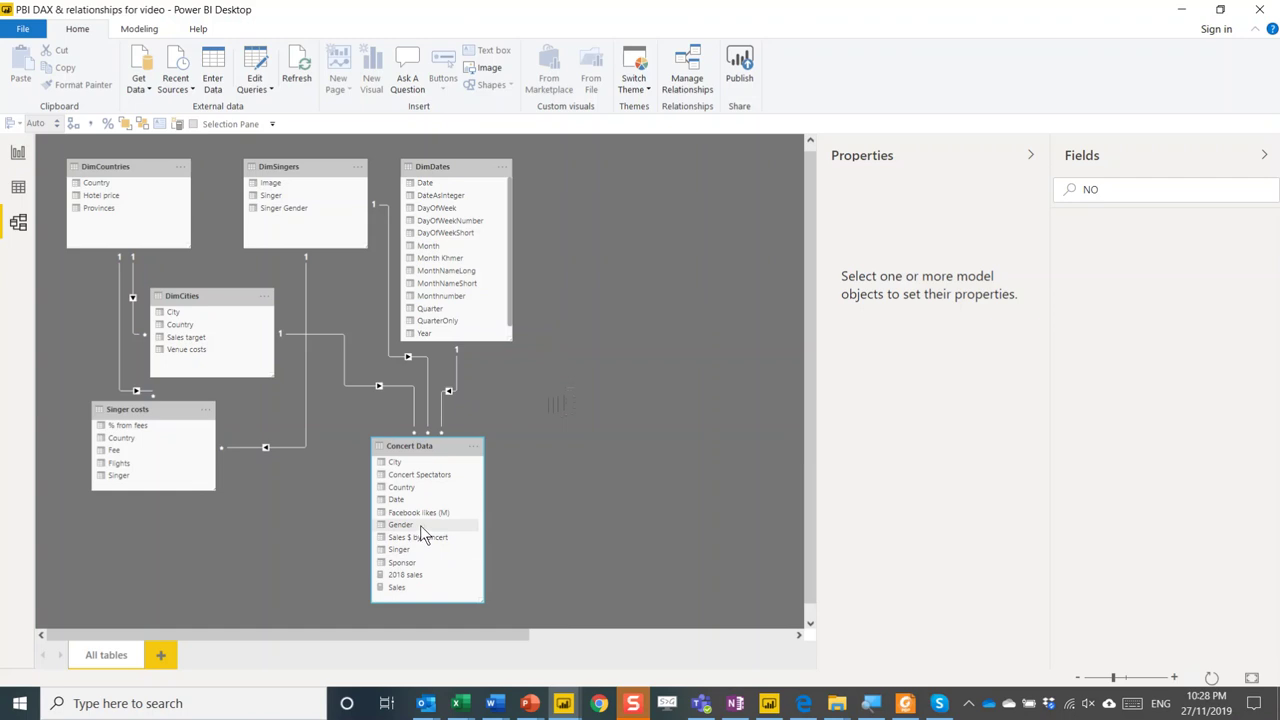
drag(420, 524, 432, 190)
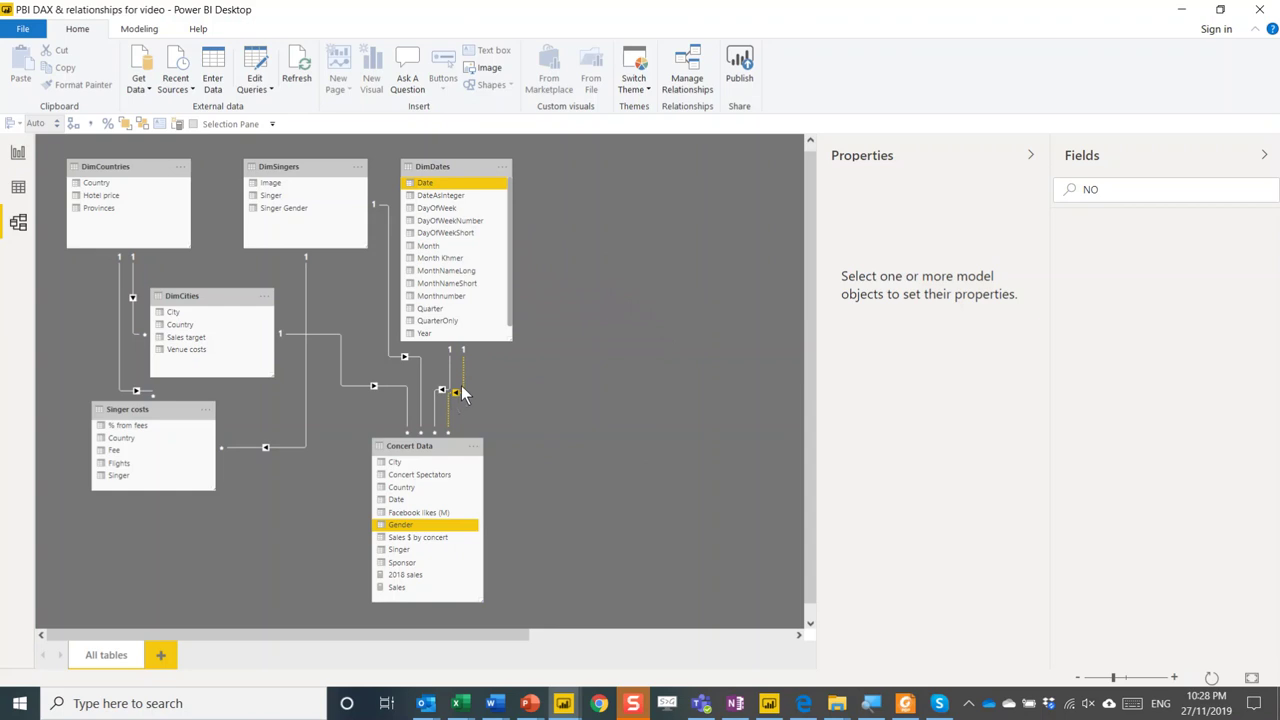
- Leave the Gender-to-Date relationship inactive by cancelling its edit, then list all relationships
double_click(462, 378)
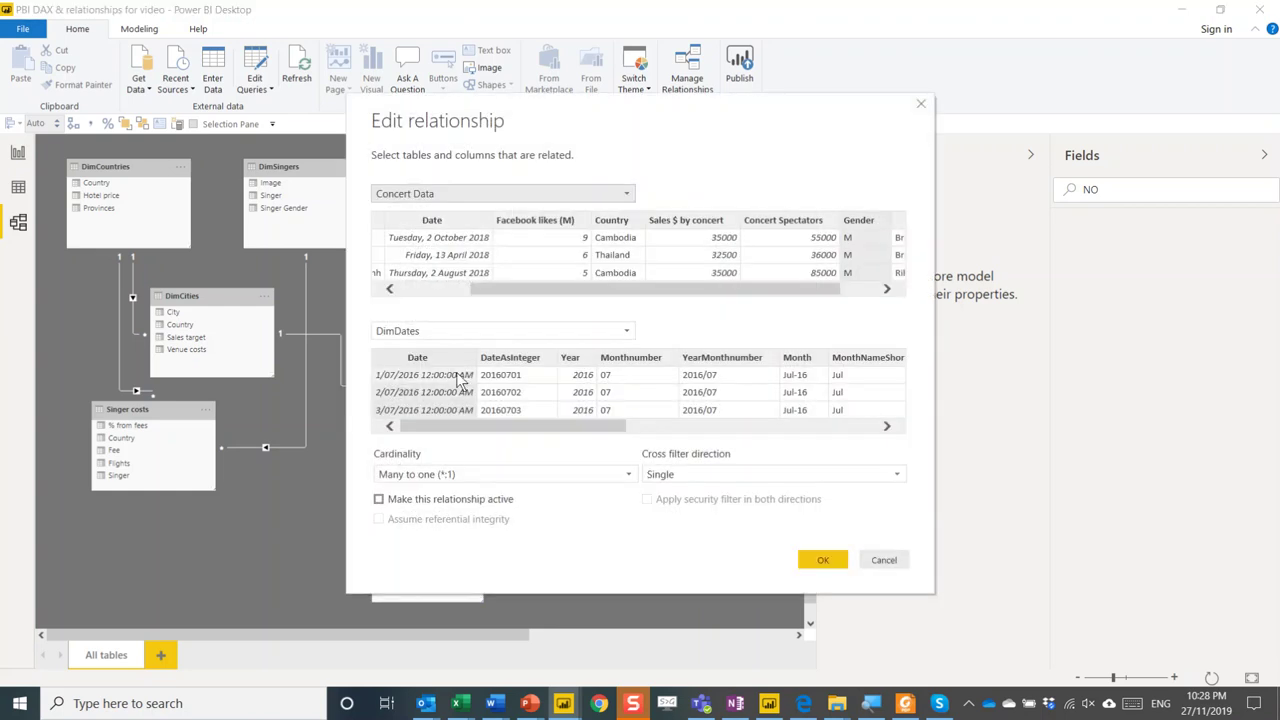
click(380, 502)
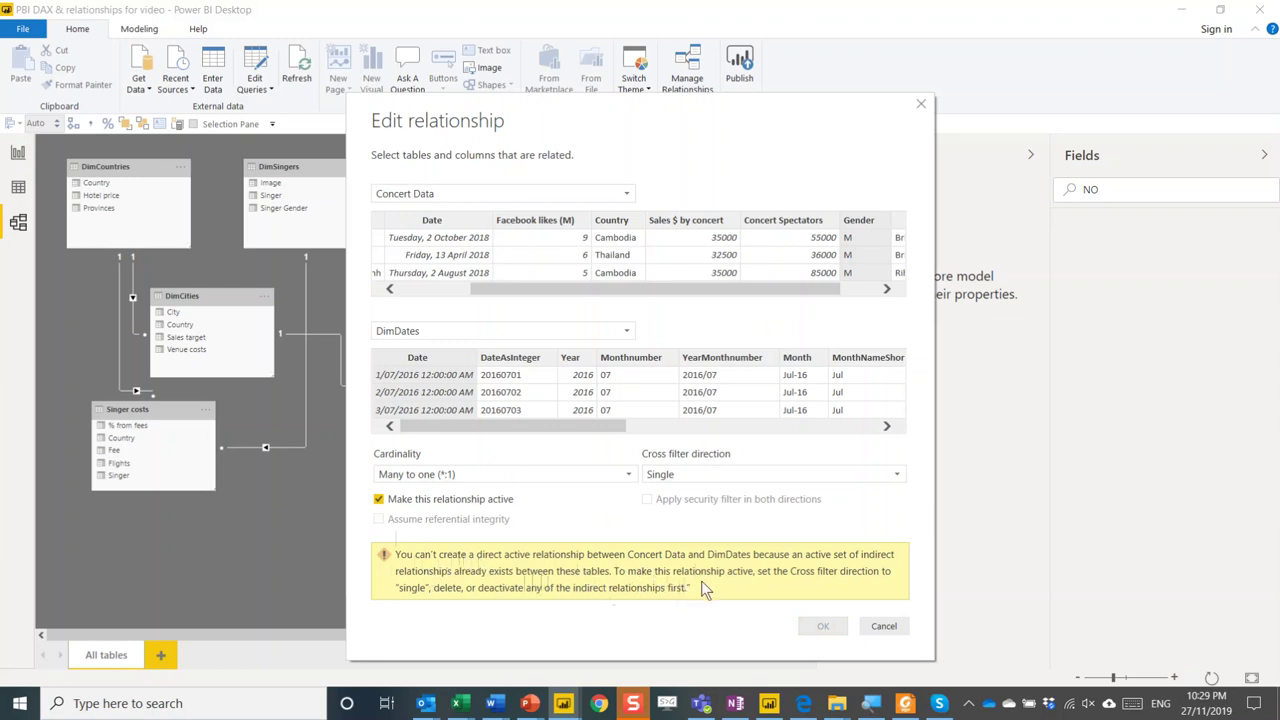
click(884, 626)
click(693, 86)
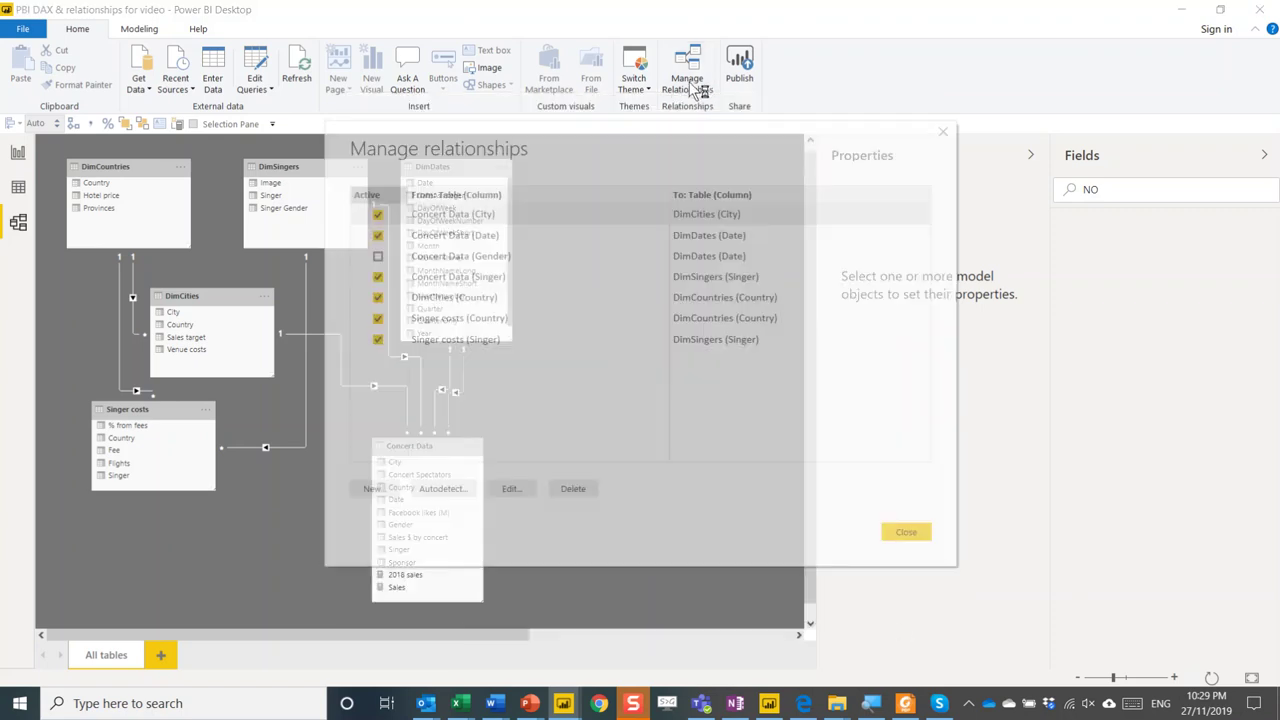
- Keep Concert Data's Date relationship active with Gender inactive, dismiss the warning, and return to the report
click(378, 236)
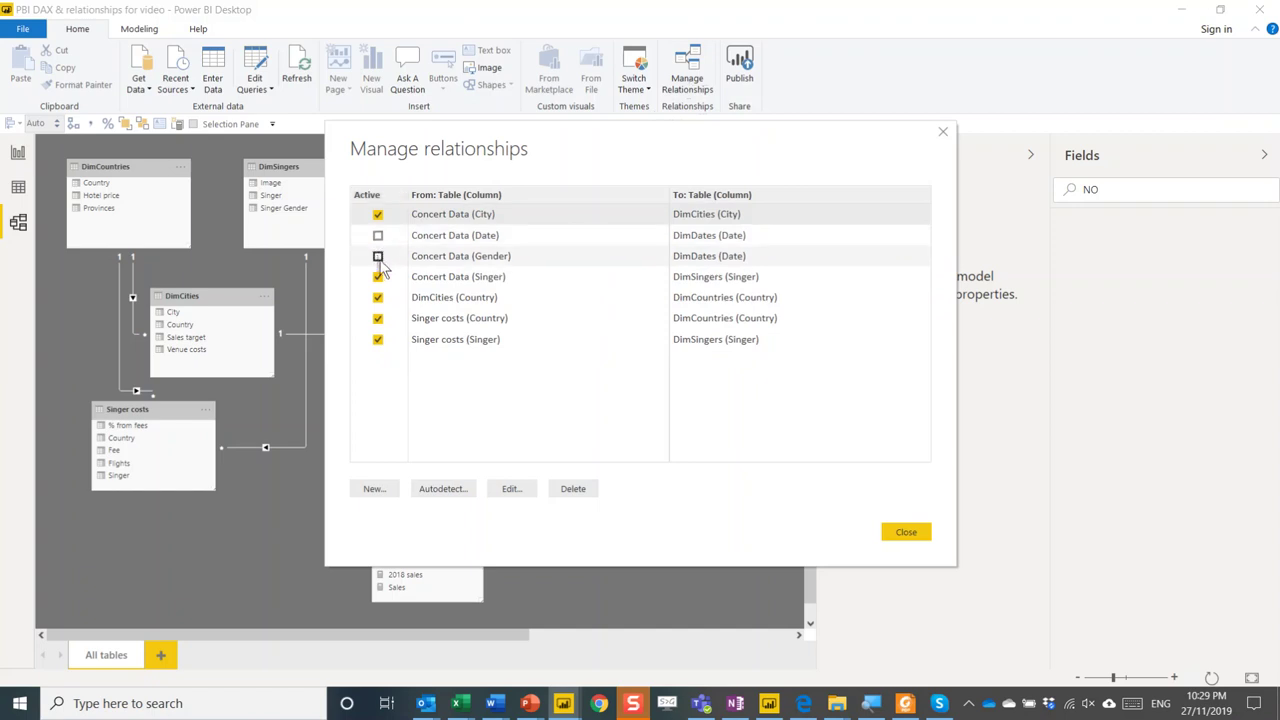
click(378, 257)
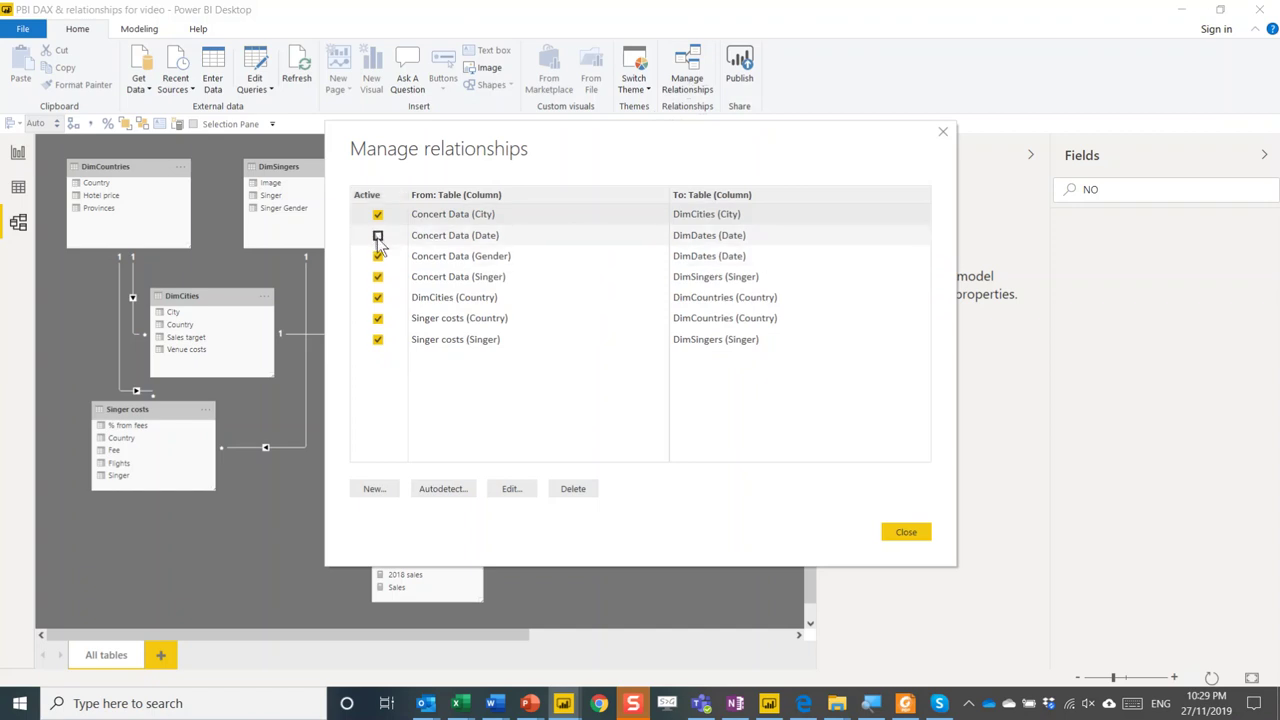
click(378, 236)
click(378, 257)
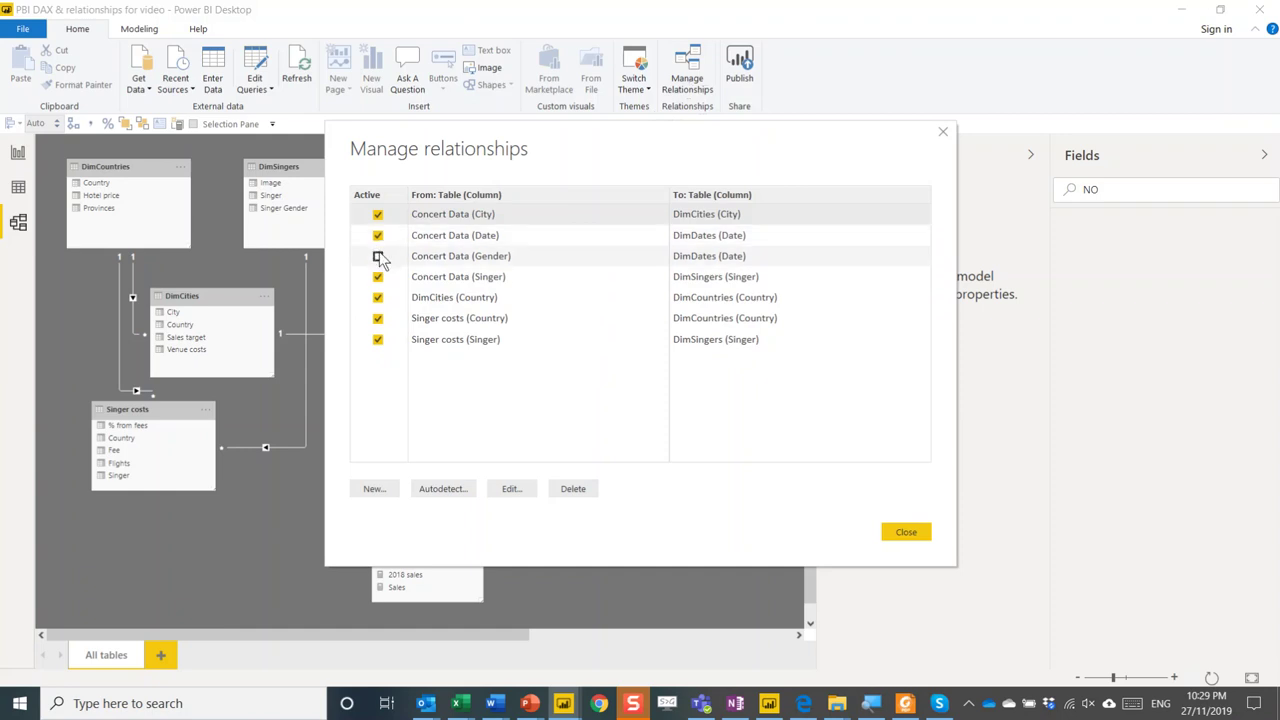
click(378, 257)
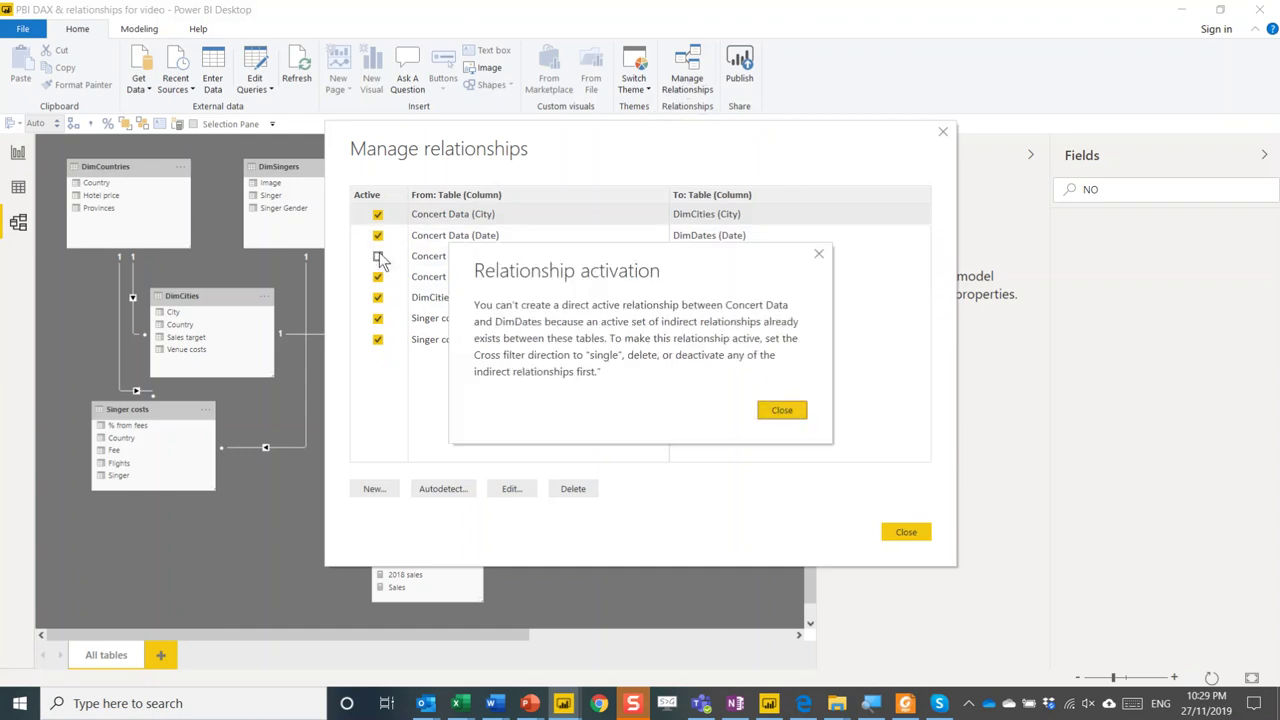
click(818, 257)
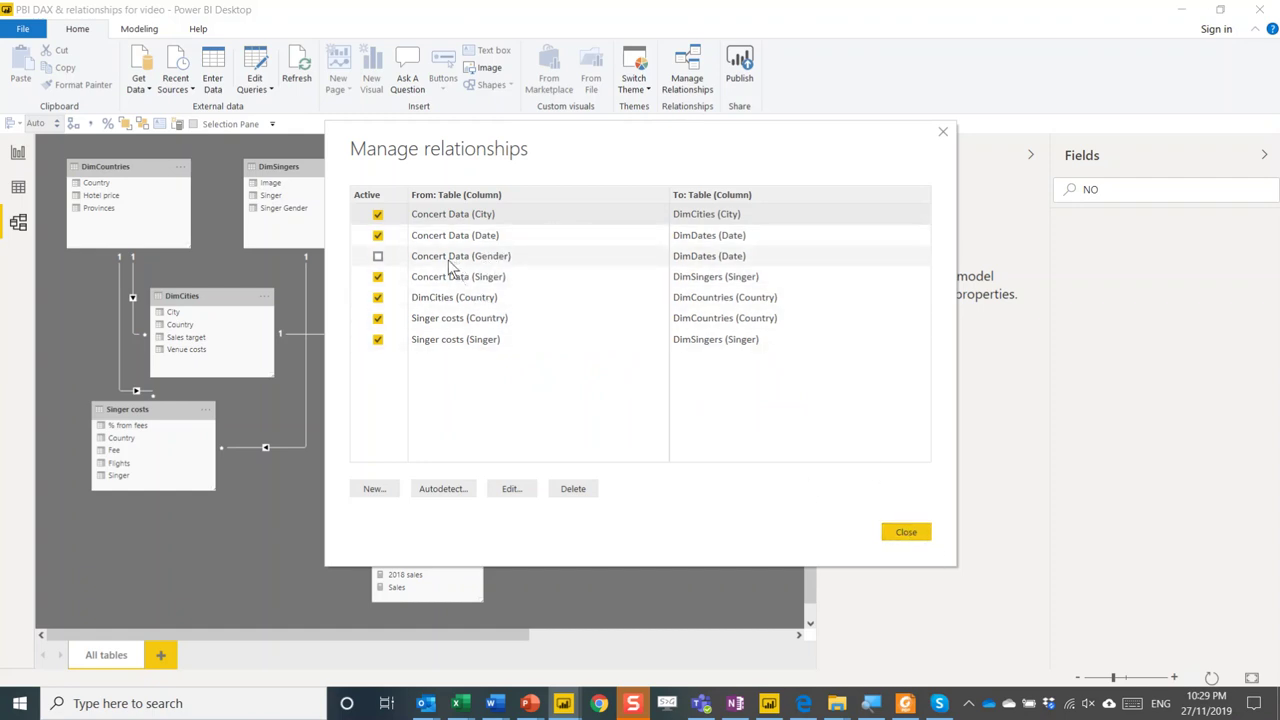
click(906, 531)
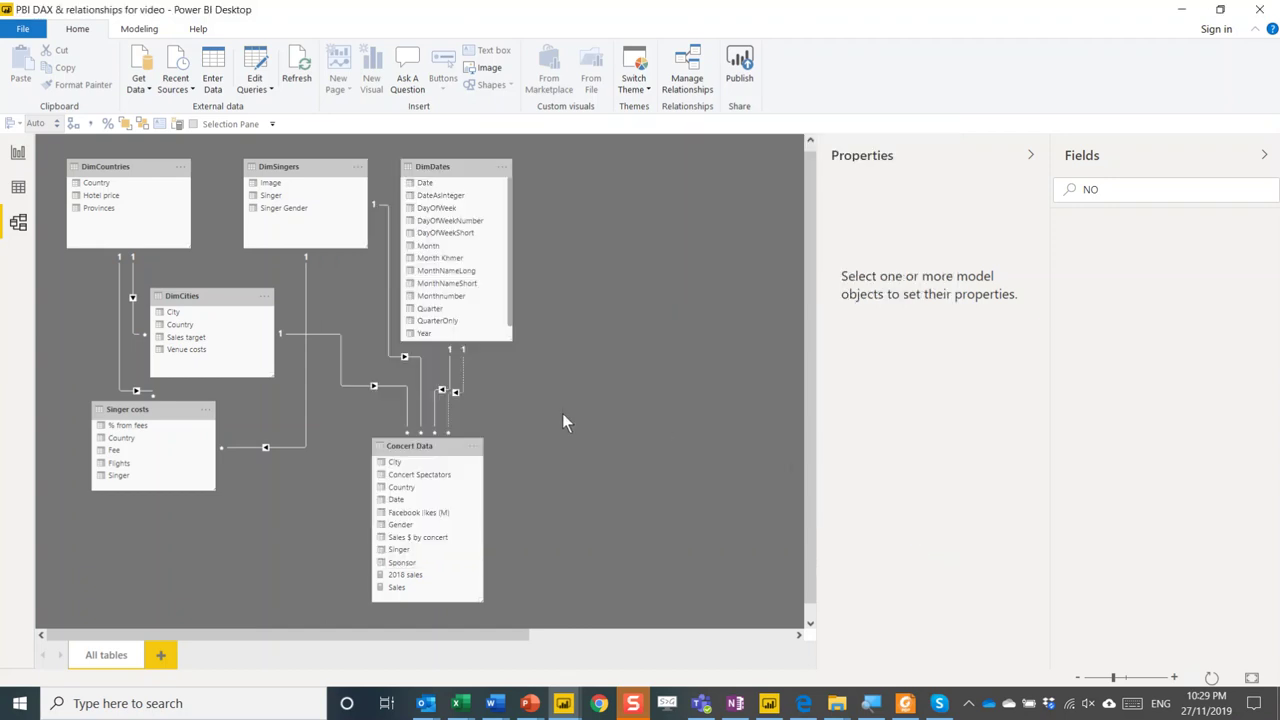
click(18, 153)
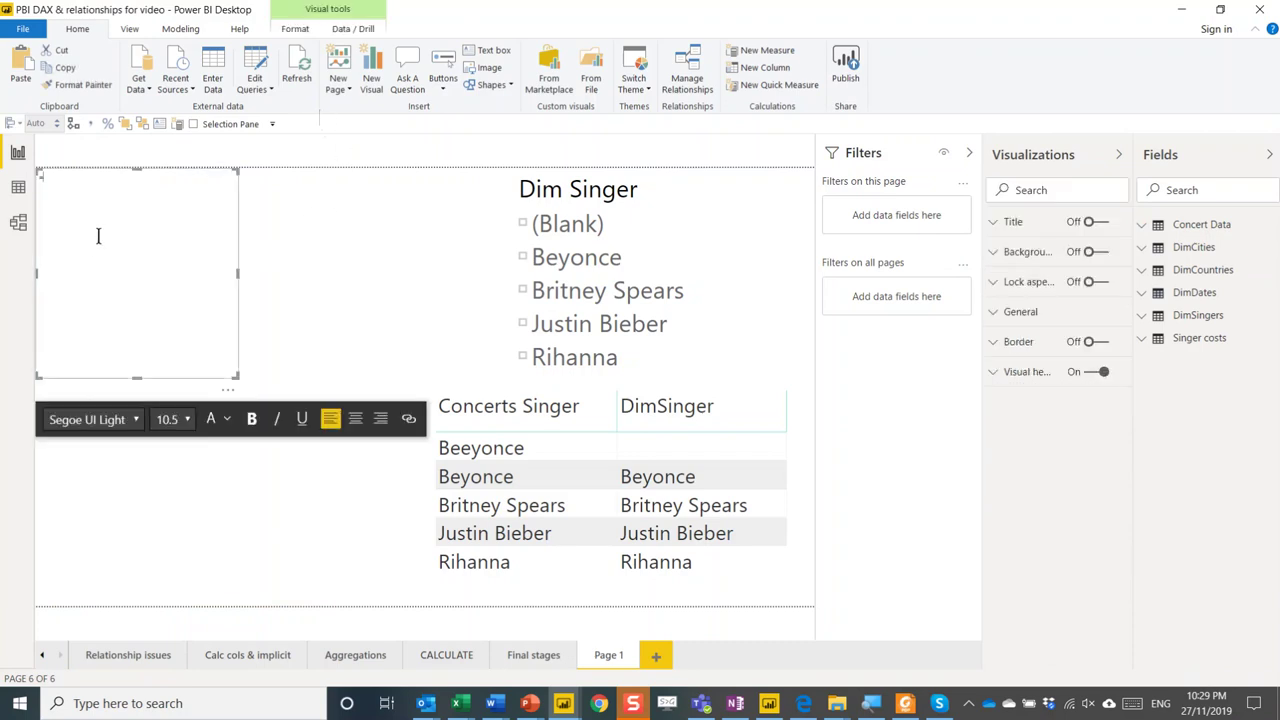
- Write =USERELATIONSHIP and =CROSSFILTER on two lines in the Page 1 text box
text(ERELATIONSH)
text(CROSSFILTER)
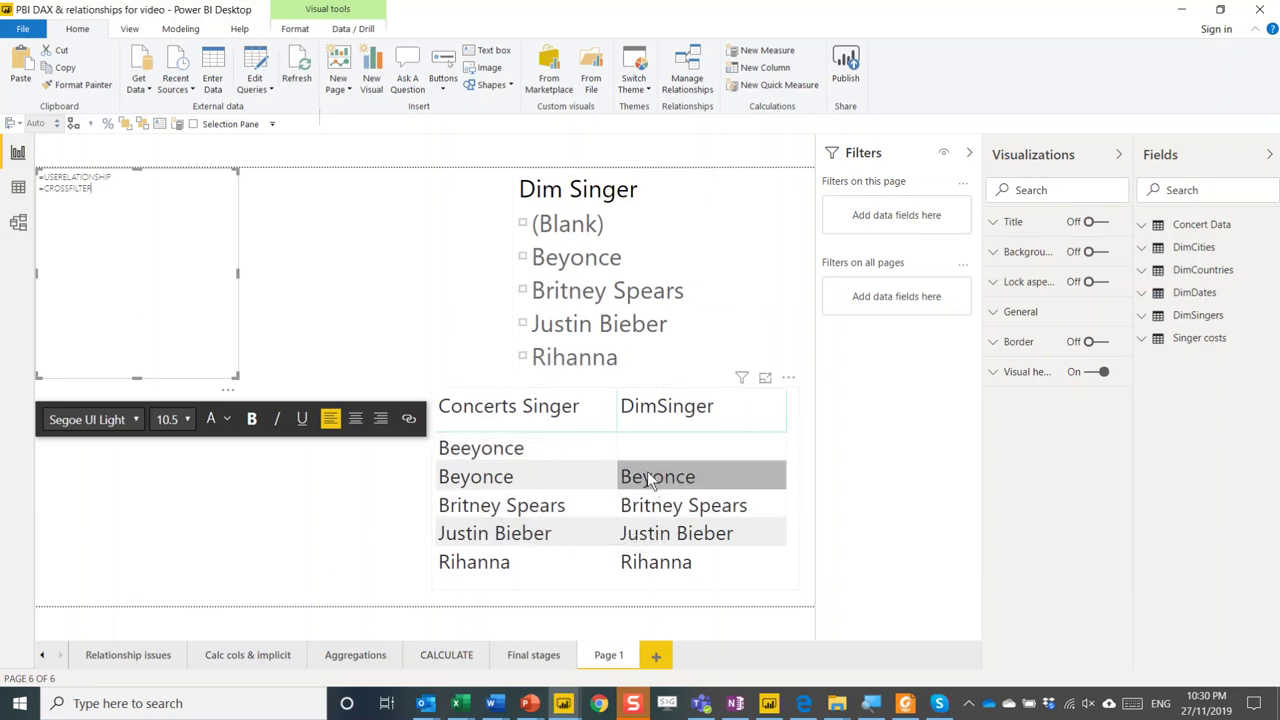
click(790, 395)
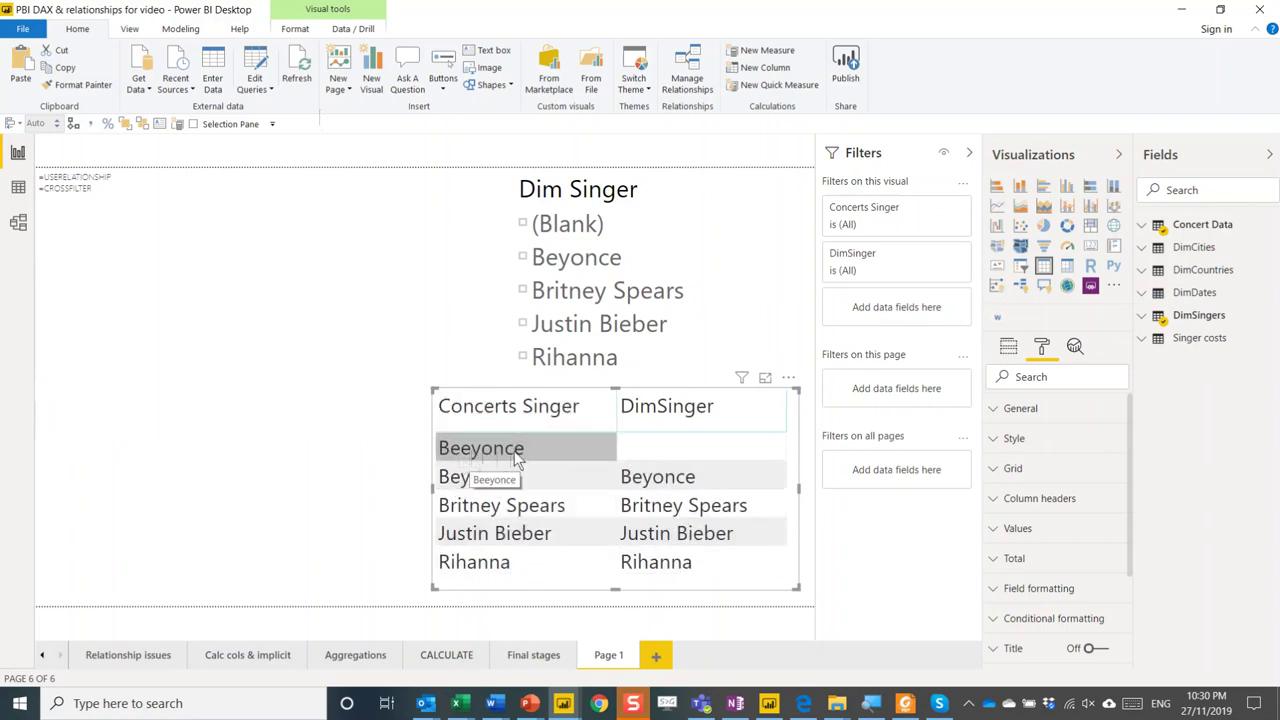
click(578, 189)
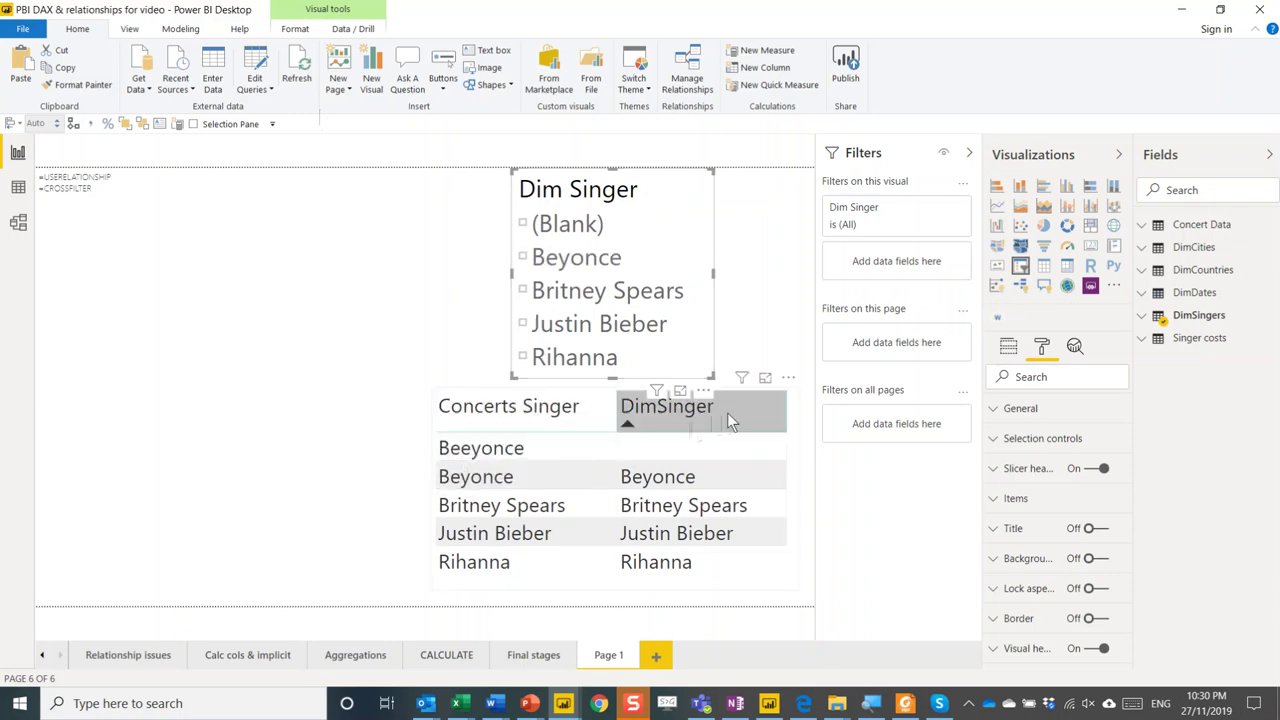
click(789, 393)
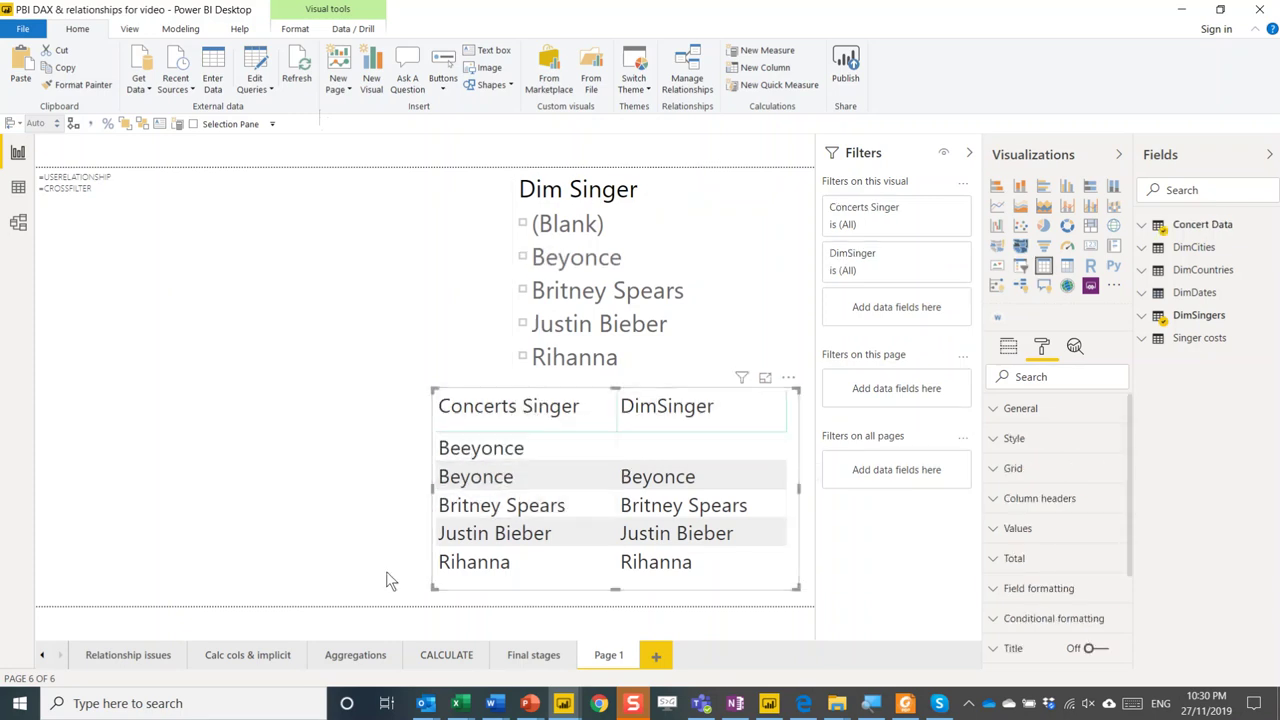
- Go to the Relationship issues page and inspect the Dim Singer/Costs Singer table and the broken visual
click(128, 655)
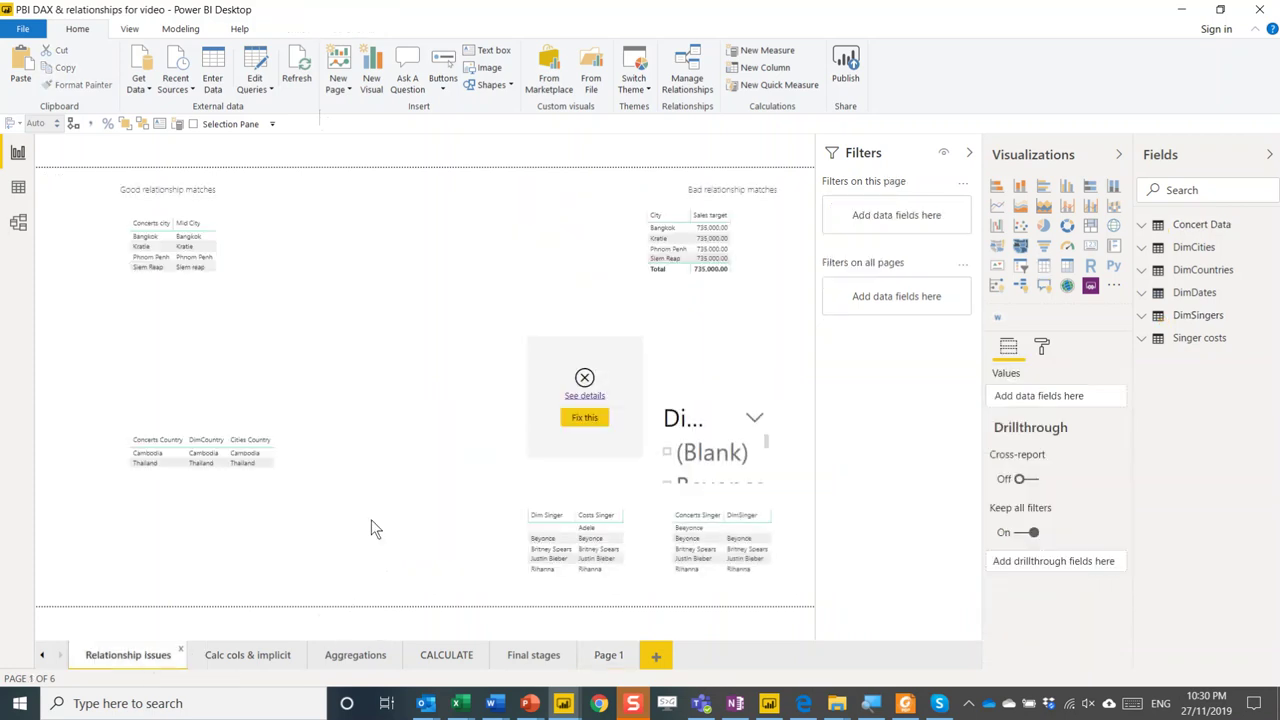
click(630, 519)
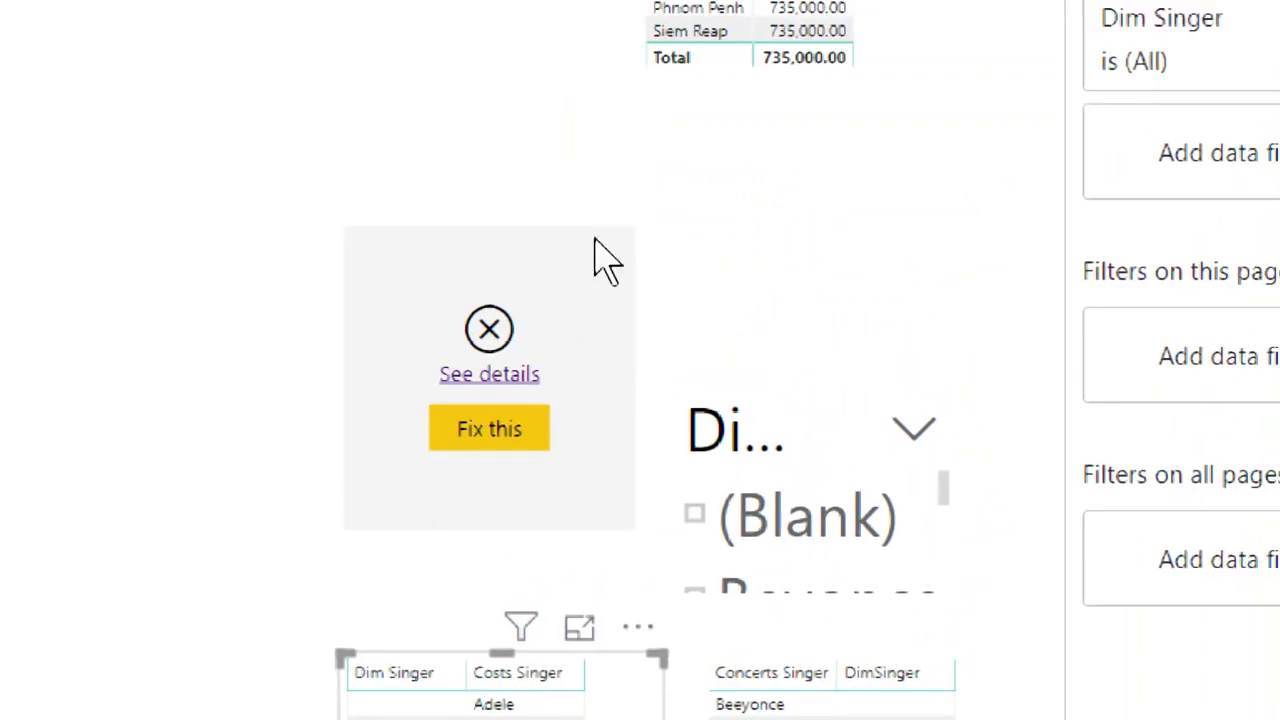
click(627, 349)
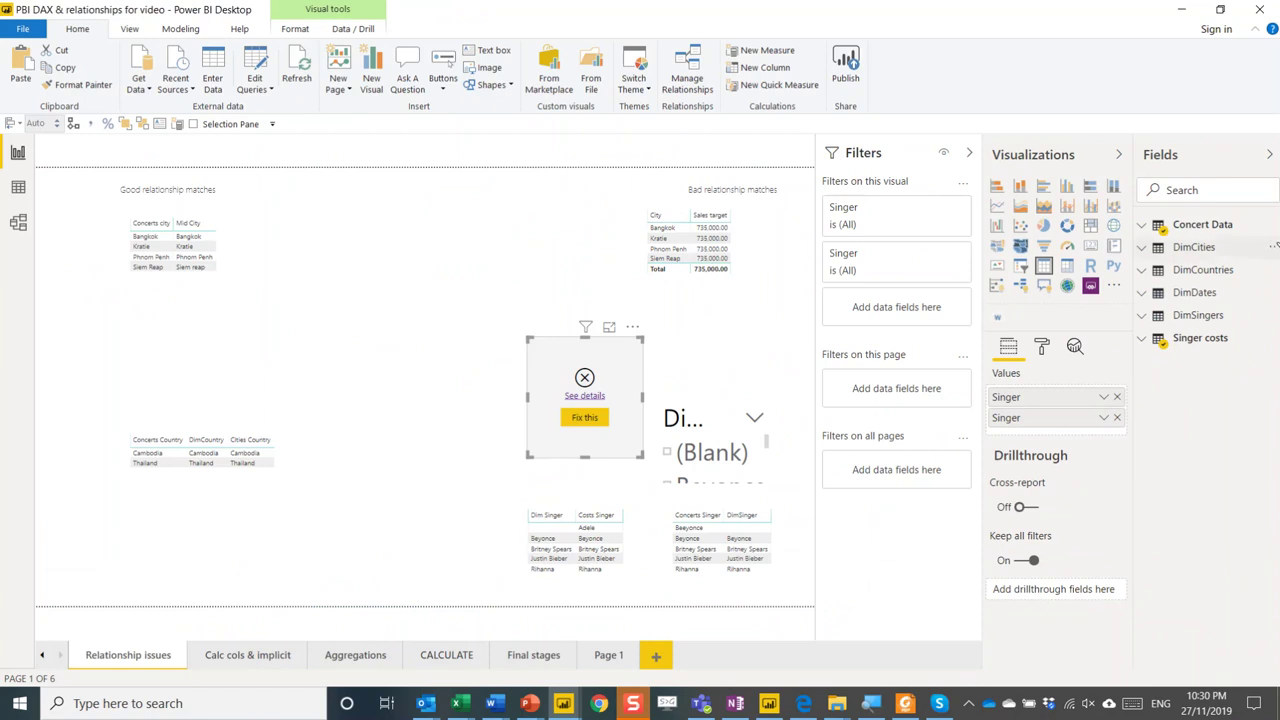
- Build a table of Concert Data Singer and Singer costs Singer, read its relationship error, and delete the broken visual
click(1143, 226)
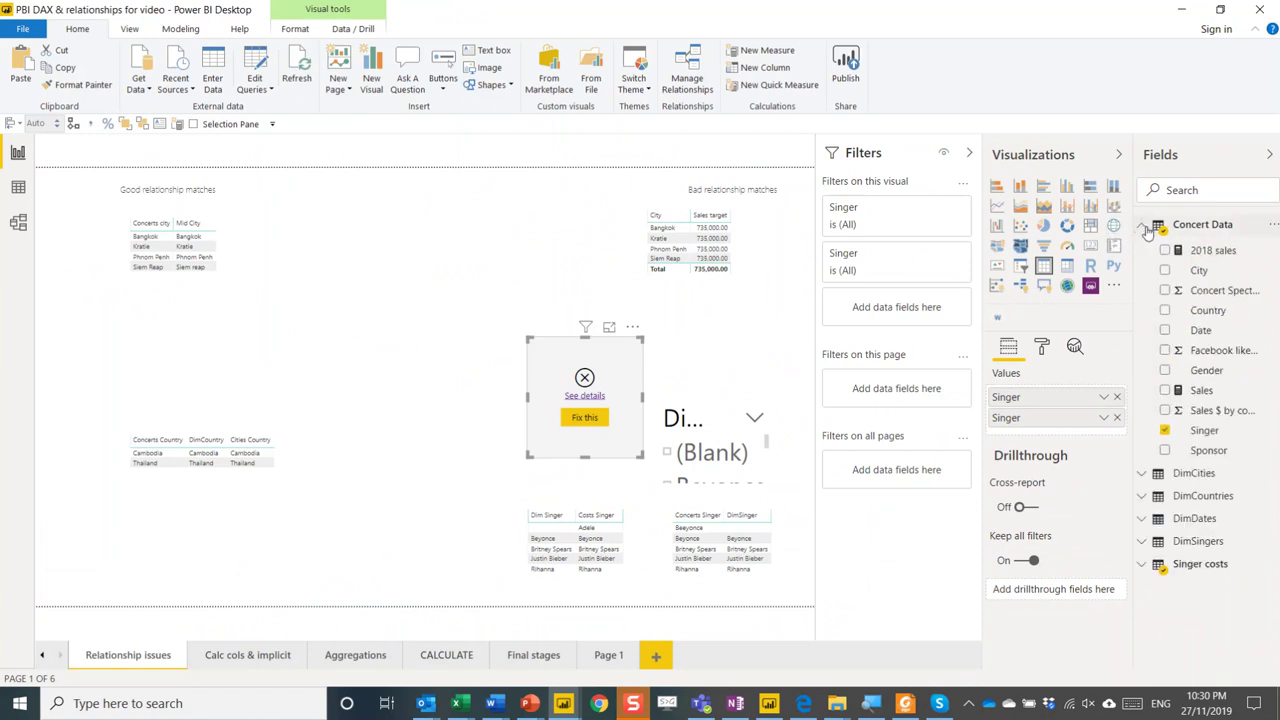
click(1142, 566)
scroll(1190, 530, down, 1)
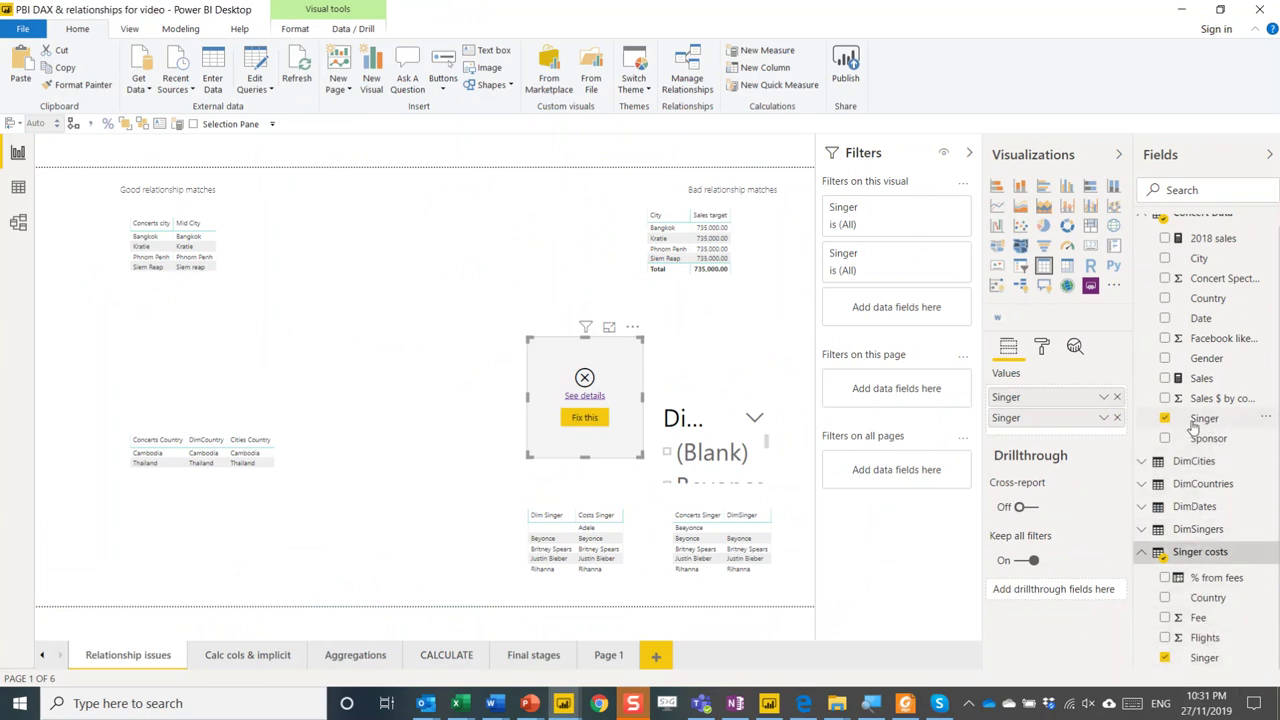
click(507, 296)
drag(1204, 418, 448, 250)
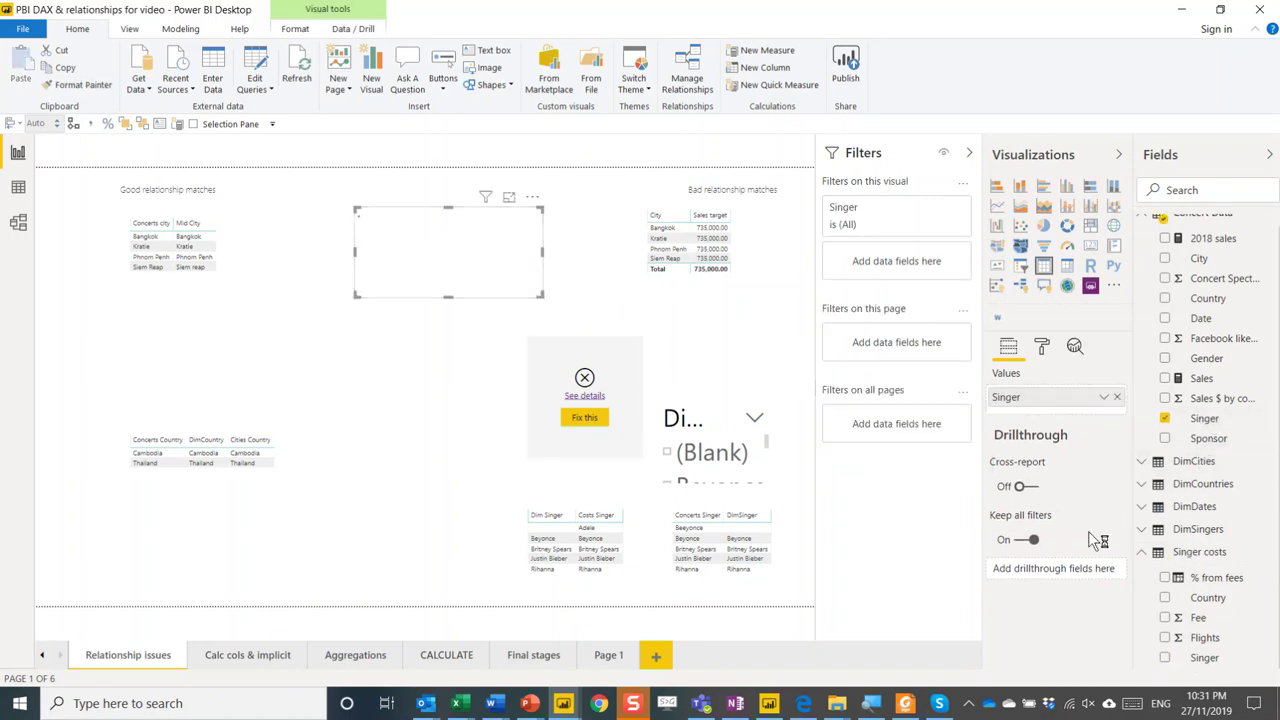
click(1164, 657)
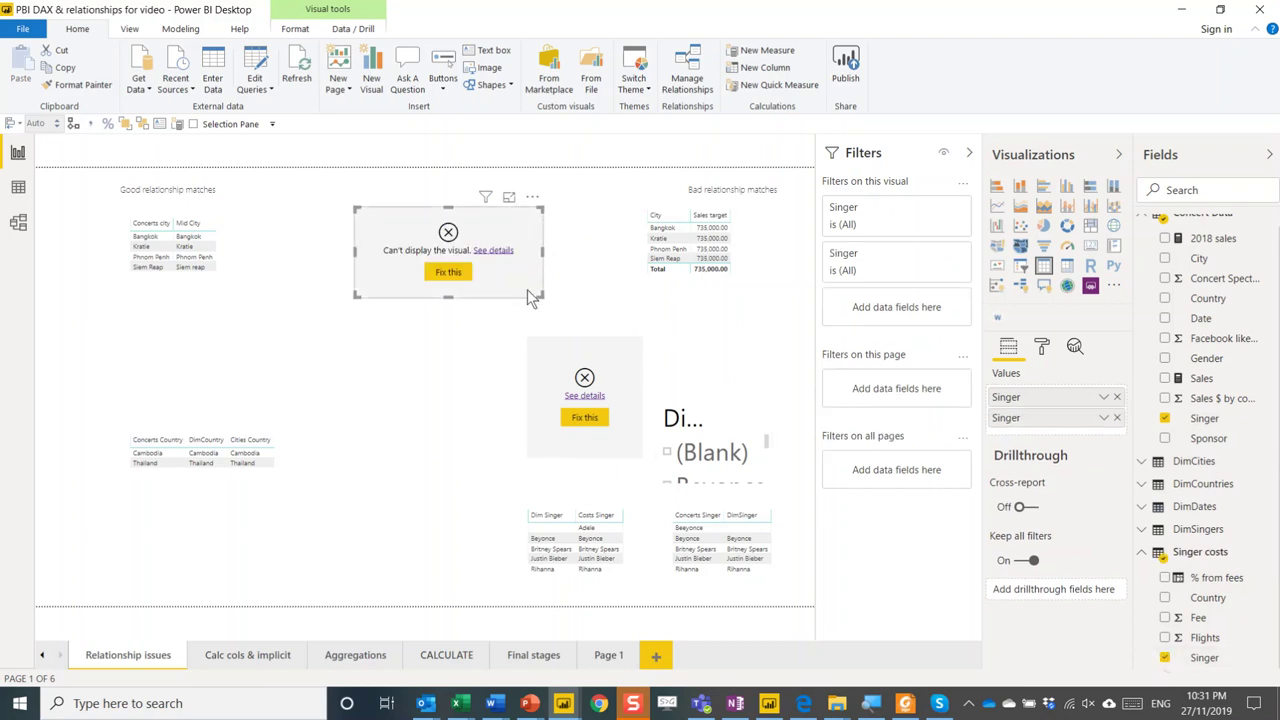
click(583, 400)
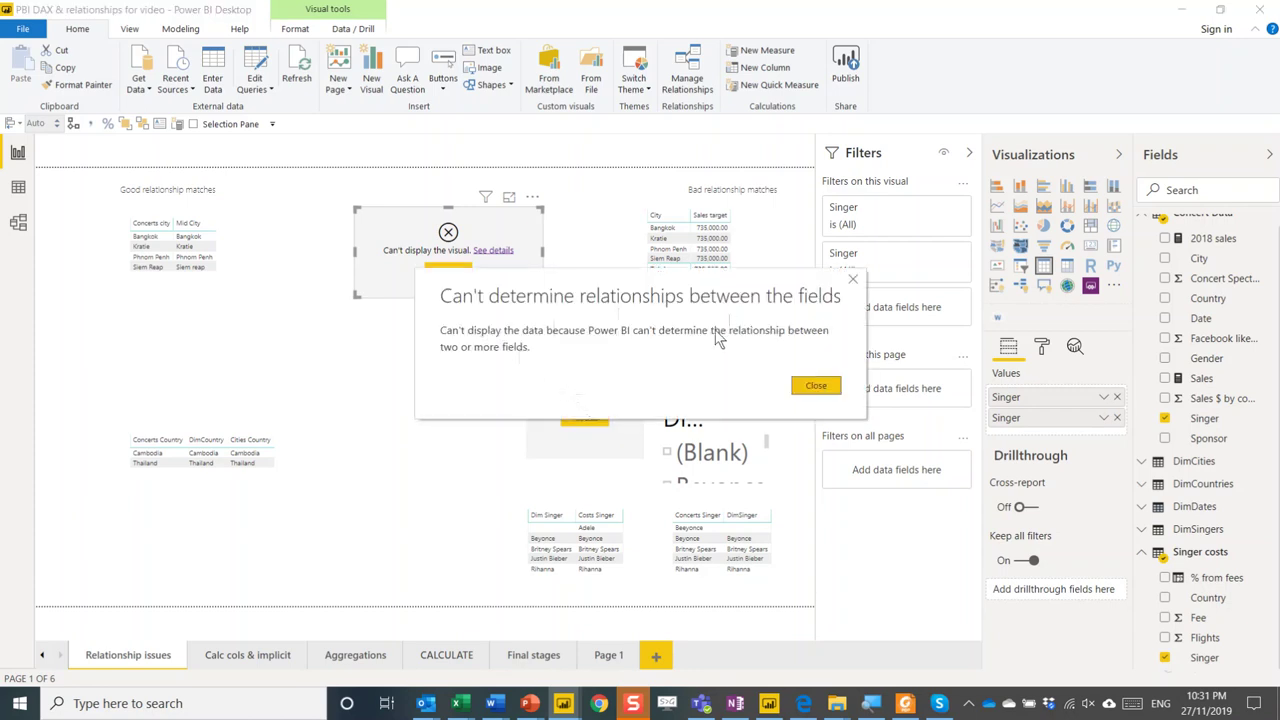
click(853, 285)
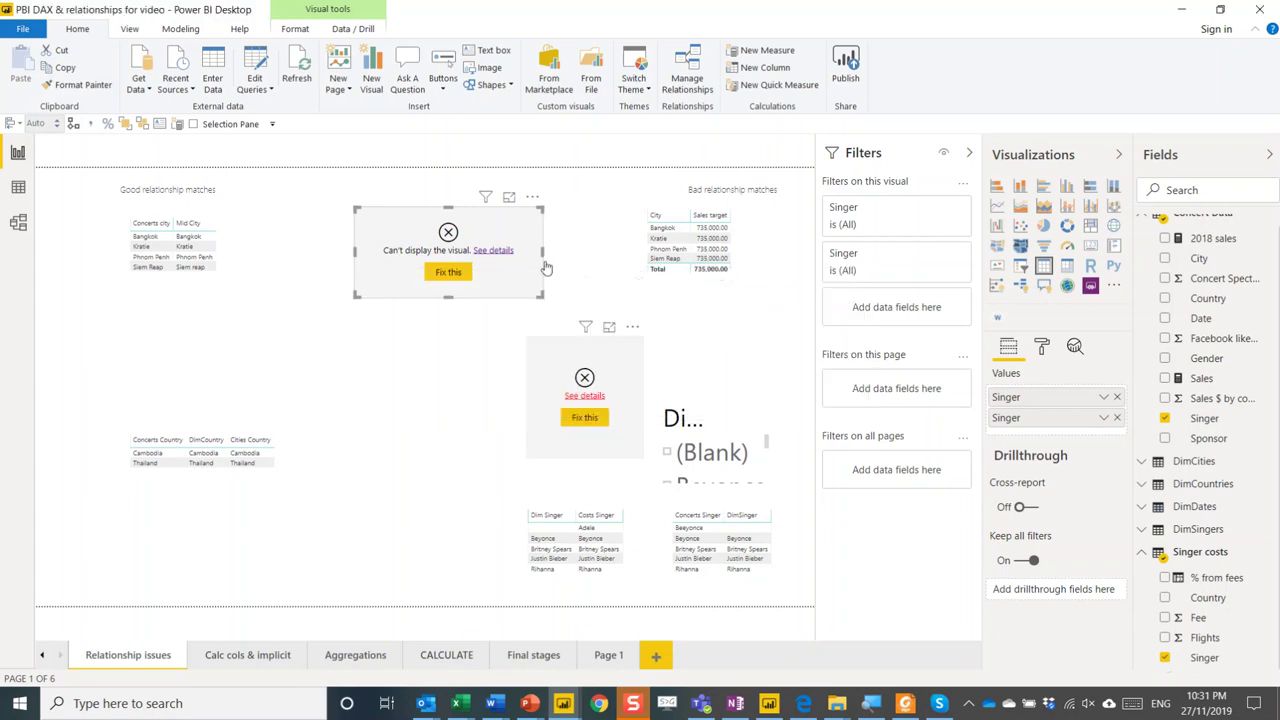
key(Delete)
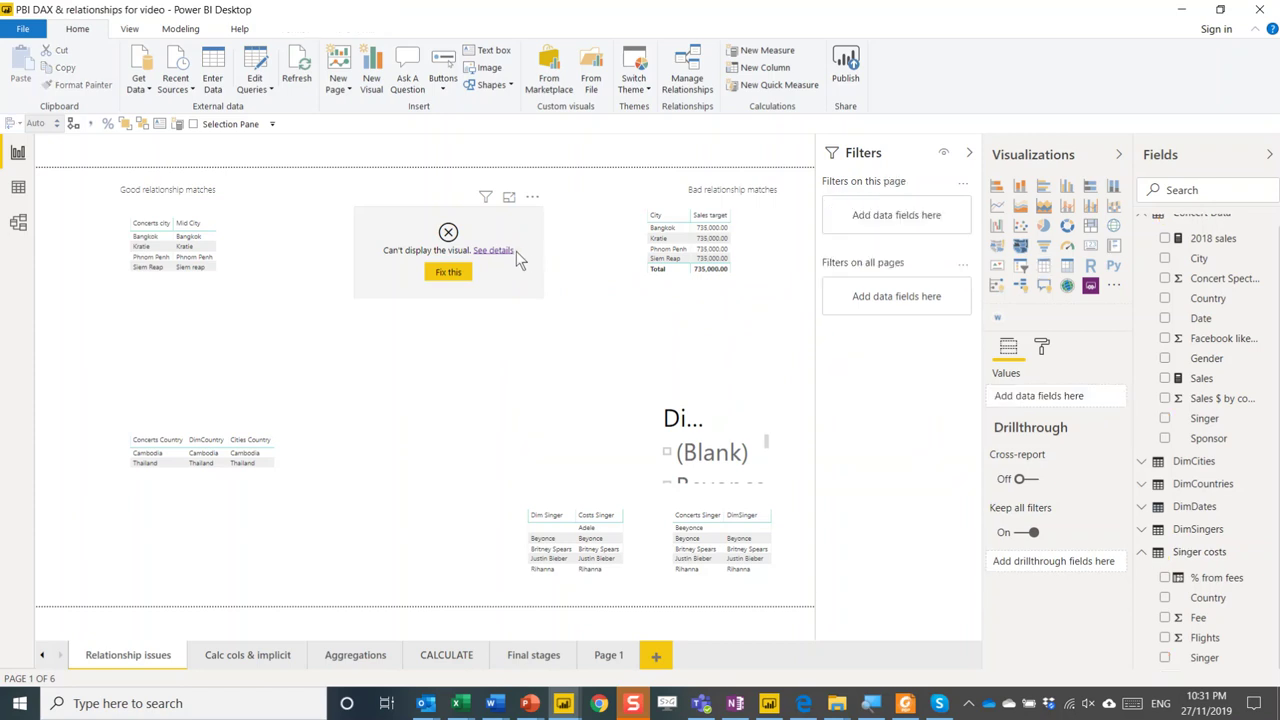
- Move the failing Singer visual down and narrow it, then narrow the Bad relationship matches table
drag(528, 293, 582, 469)
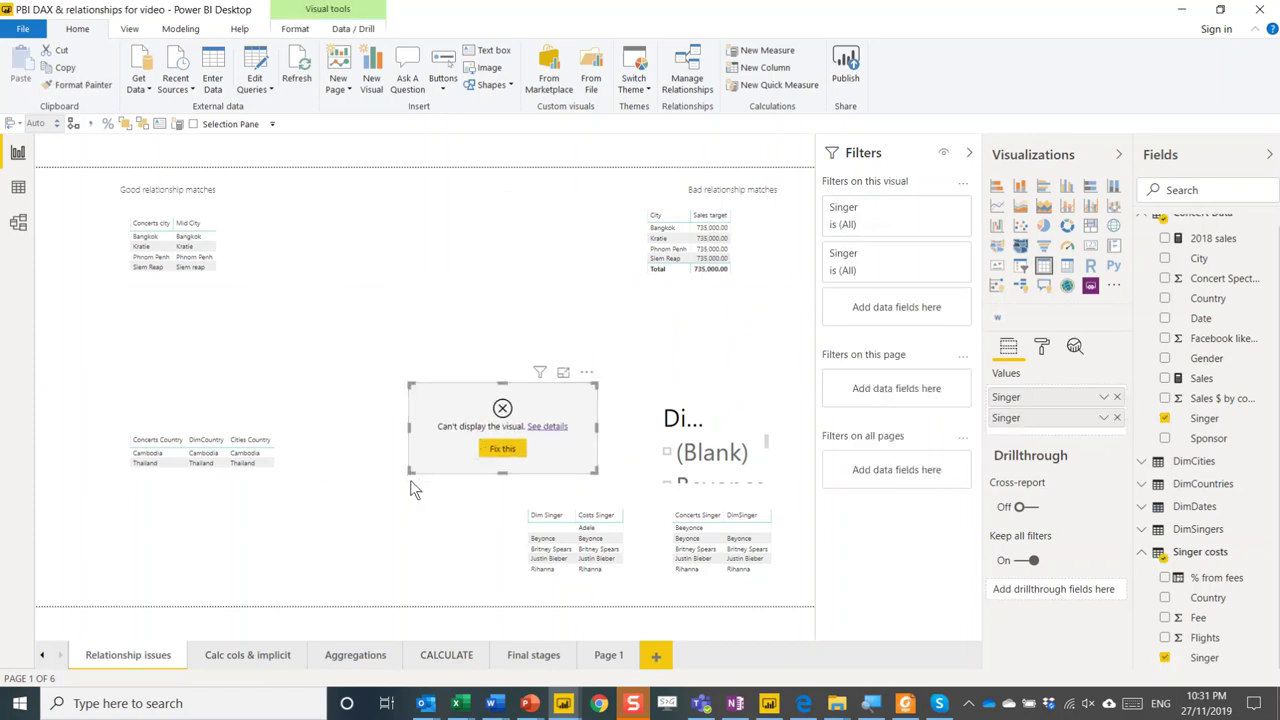
drag(410, 470, 469, 485)
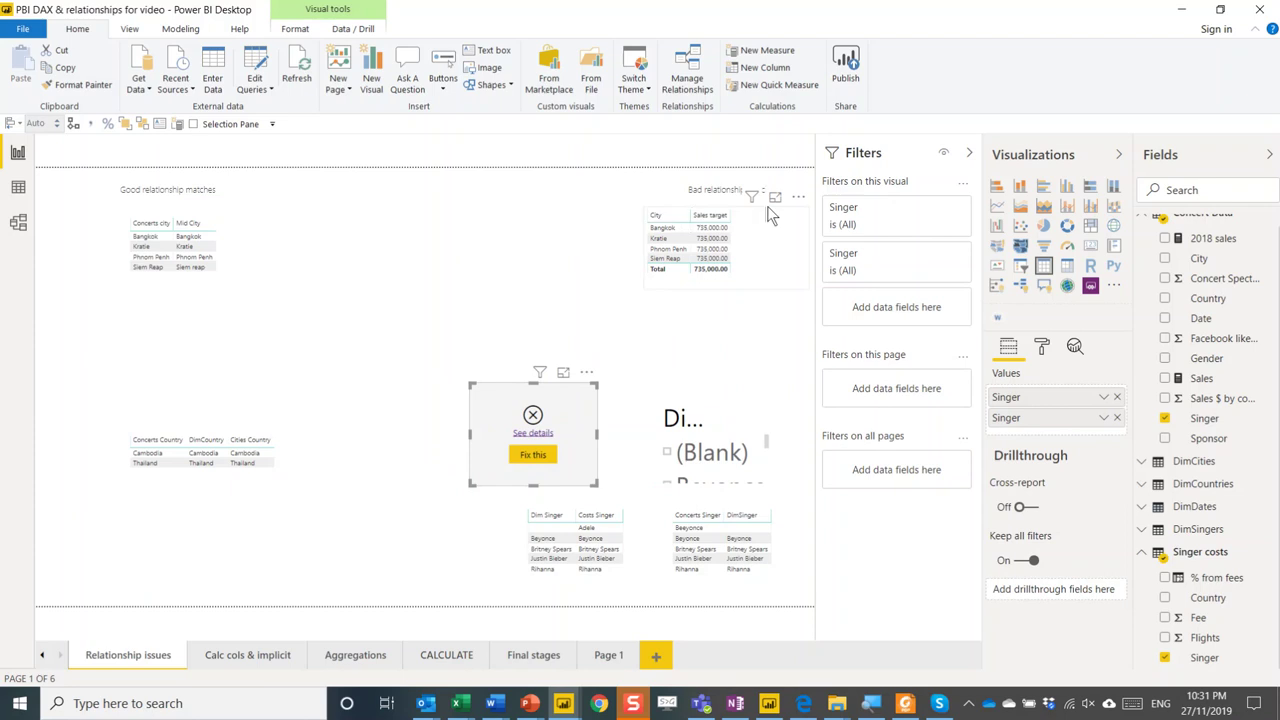
click(760, 231)
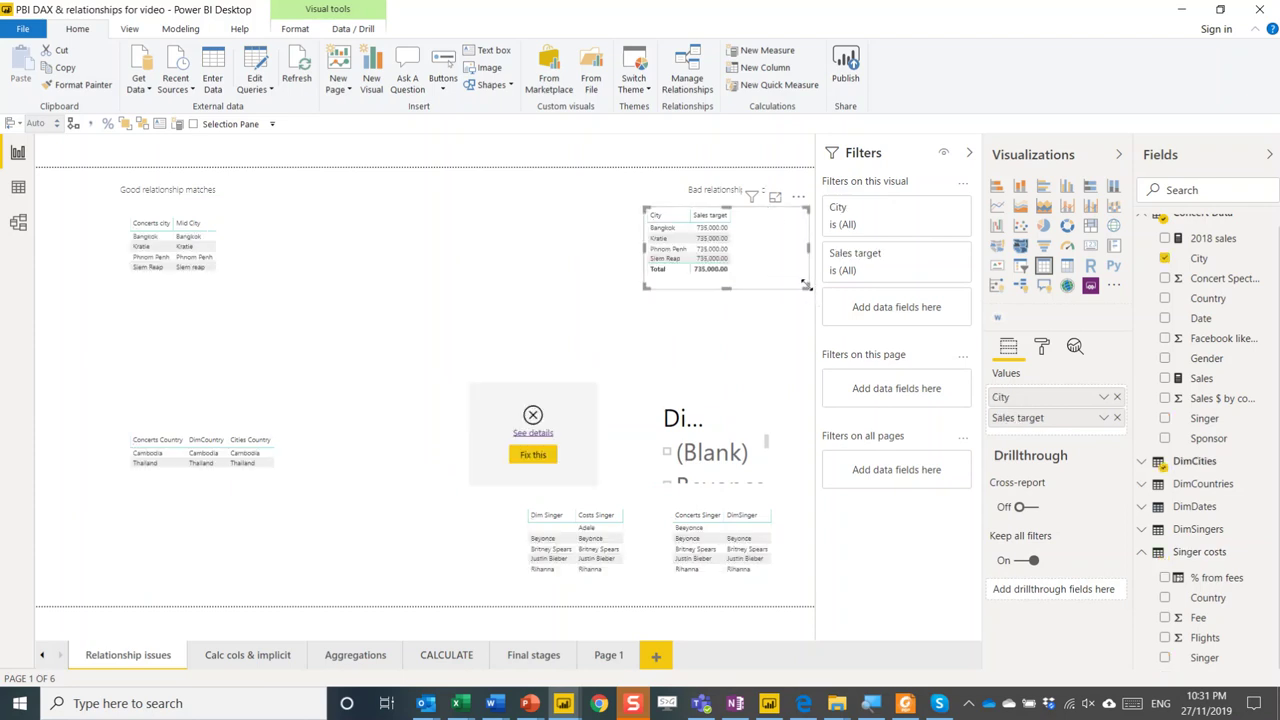
drag(811, 288, 765, 292)
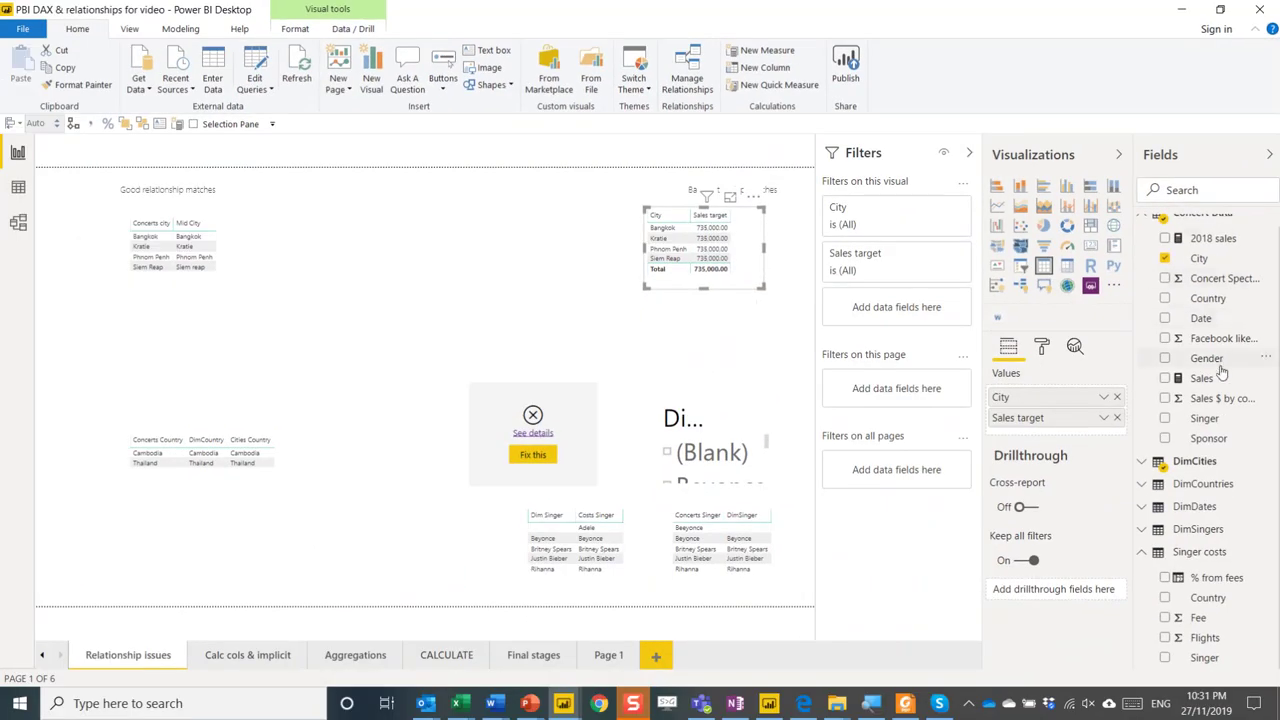
- Create a table near the page top from City with DimCities Venue costs
scroll(1218, 365, up, 1)
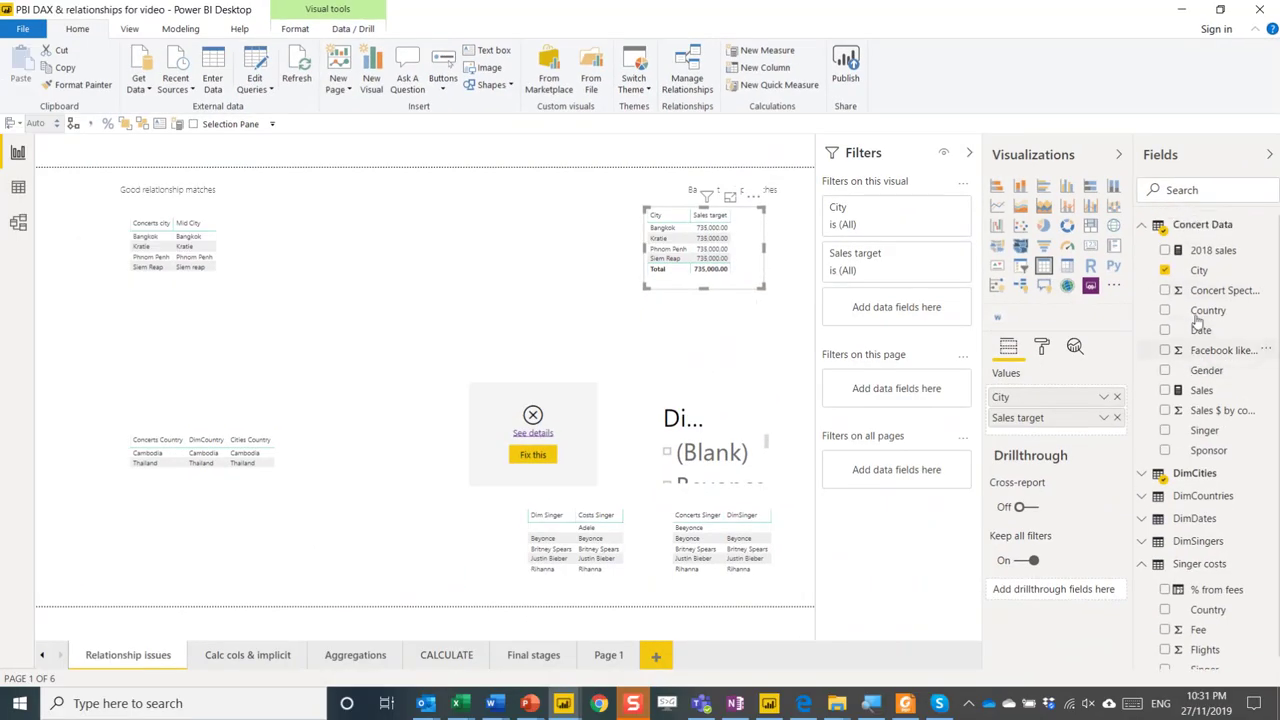
drag(1205, 272, 420, 224)
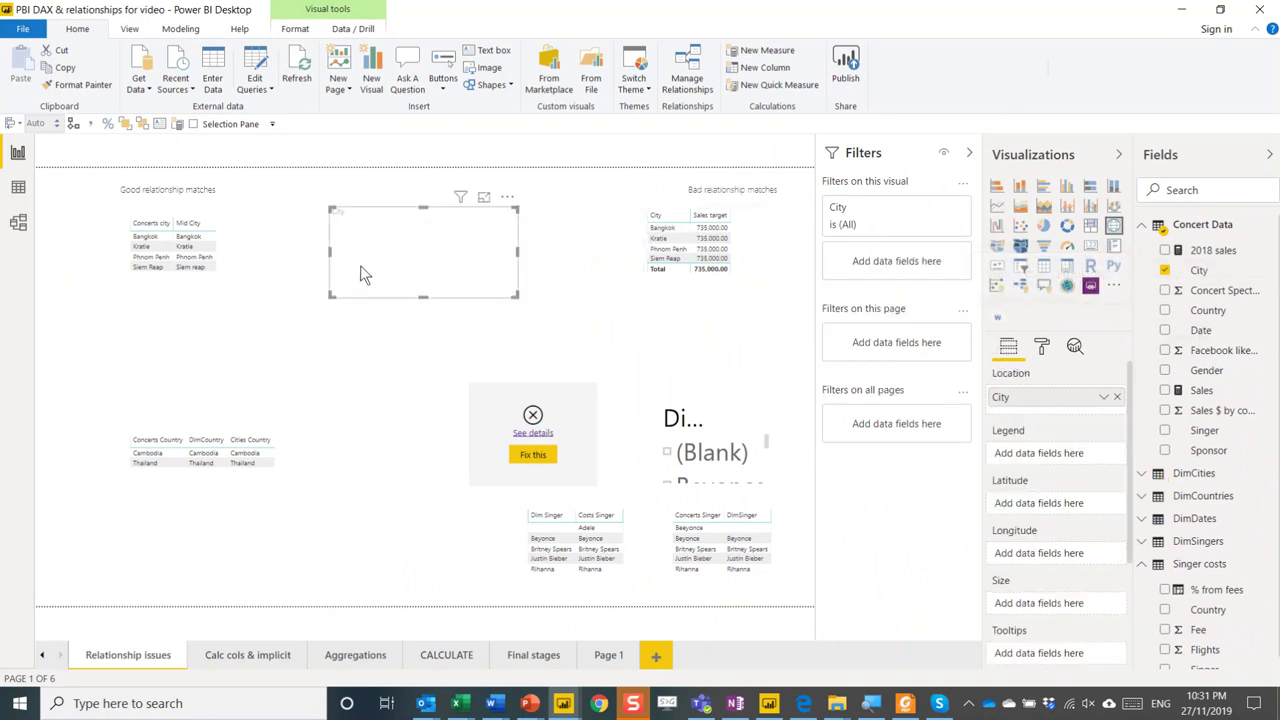
click(1044, 265)
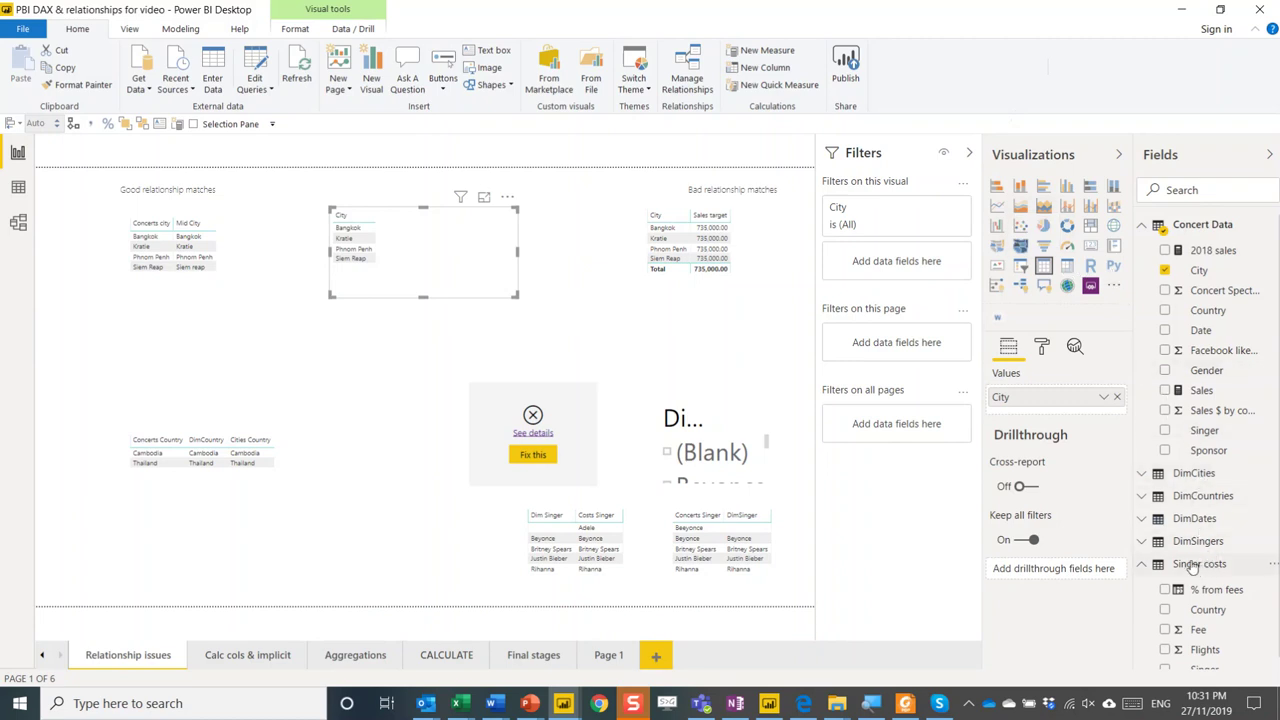
click(1150, 477)
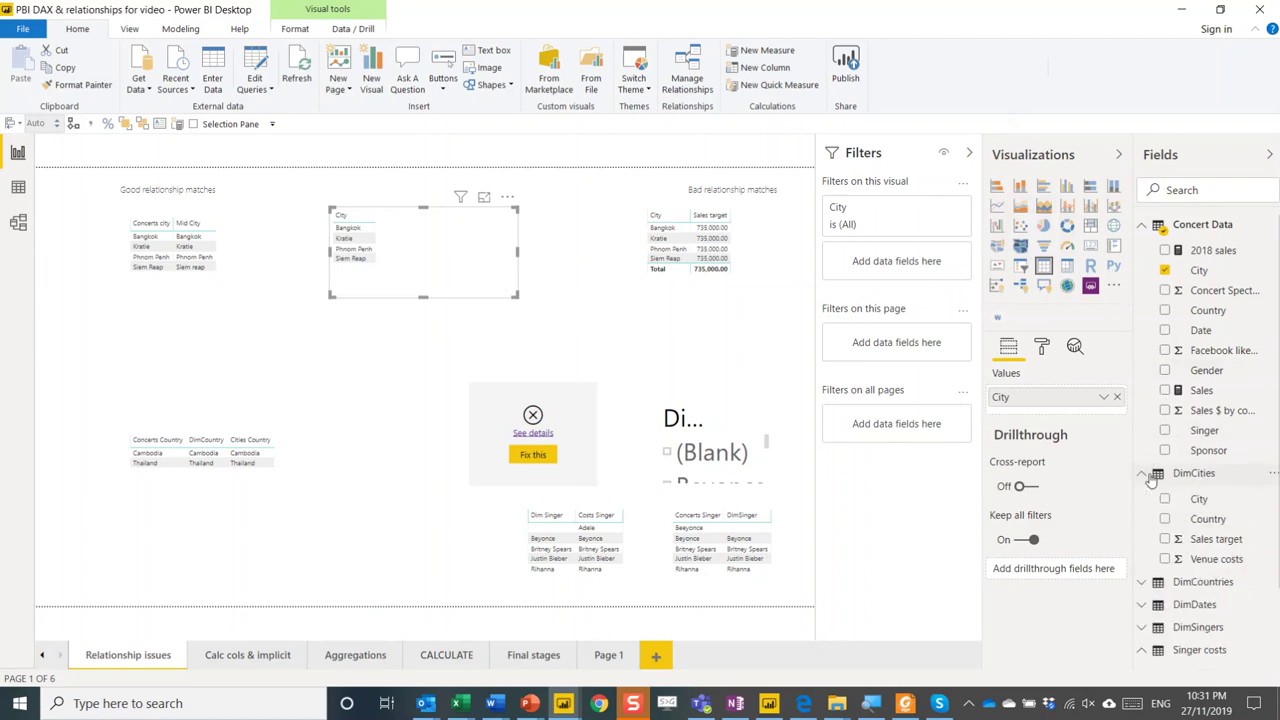
click(1165, 559)
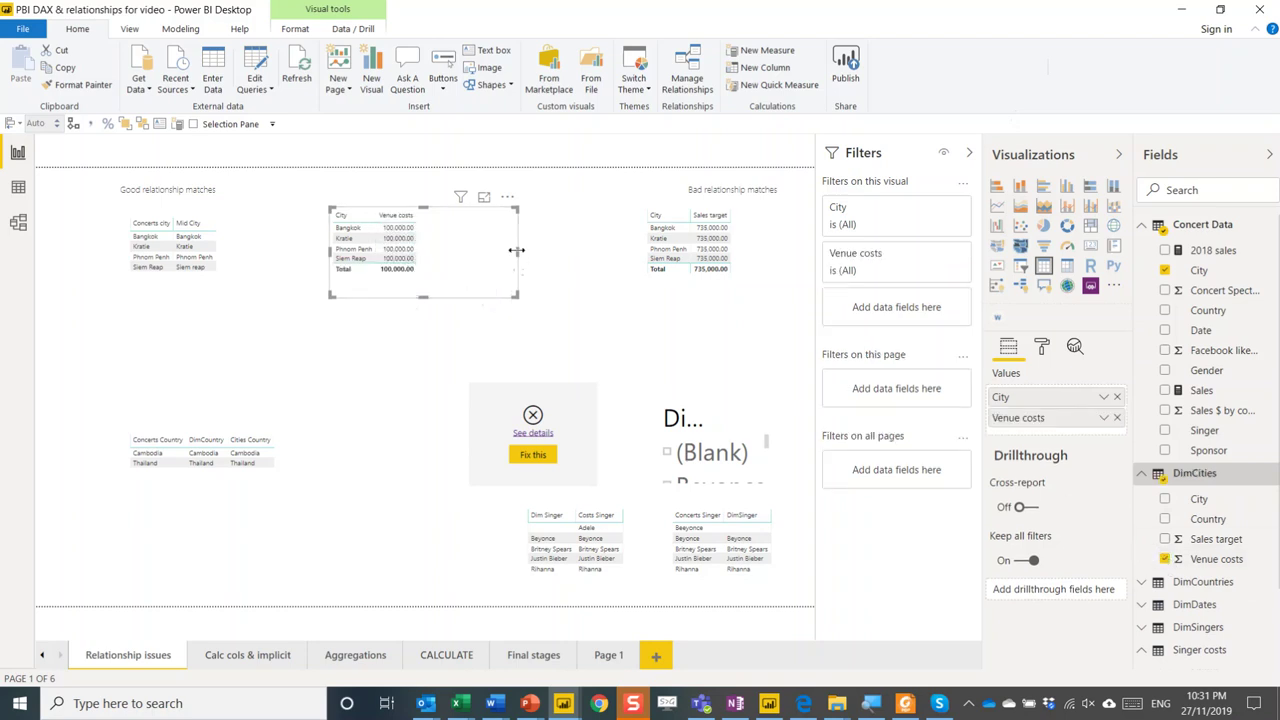
drag(516, 250, 445, 262)
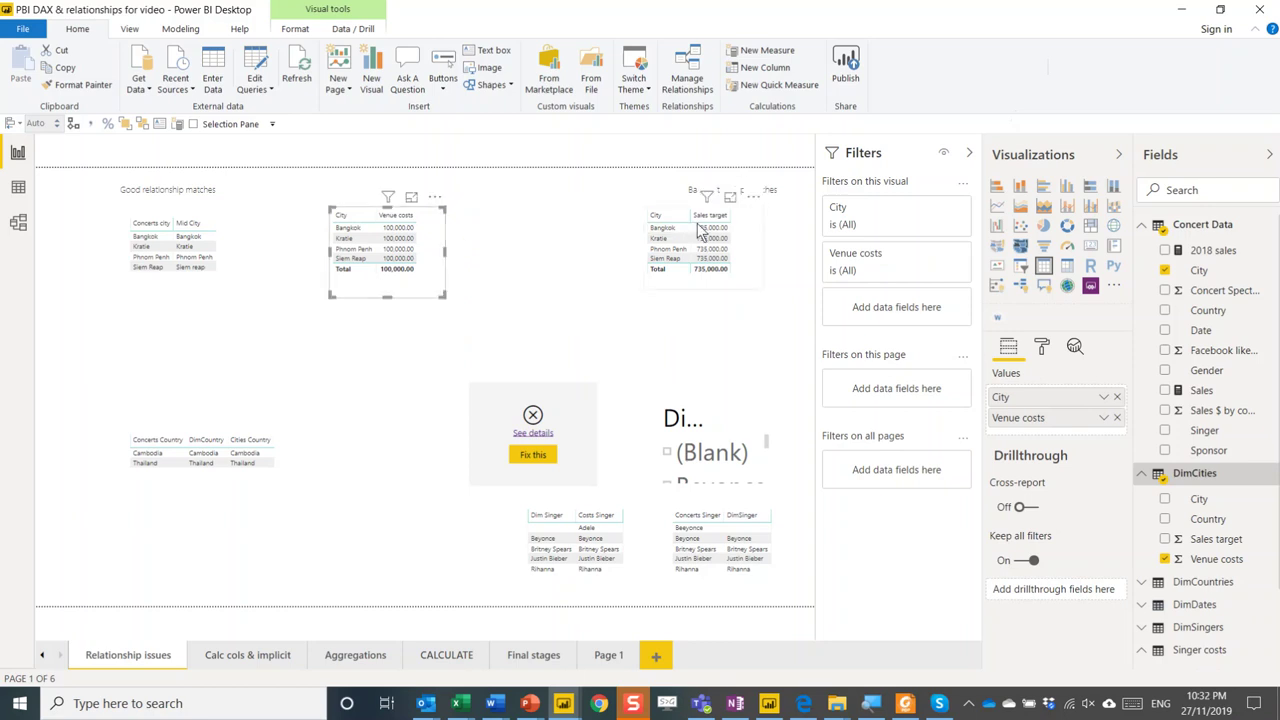
- Swap in DimCities City as the first column, add Sales, and enlarge the table to fit
click(1116, 397)
click(1164, 498)
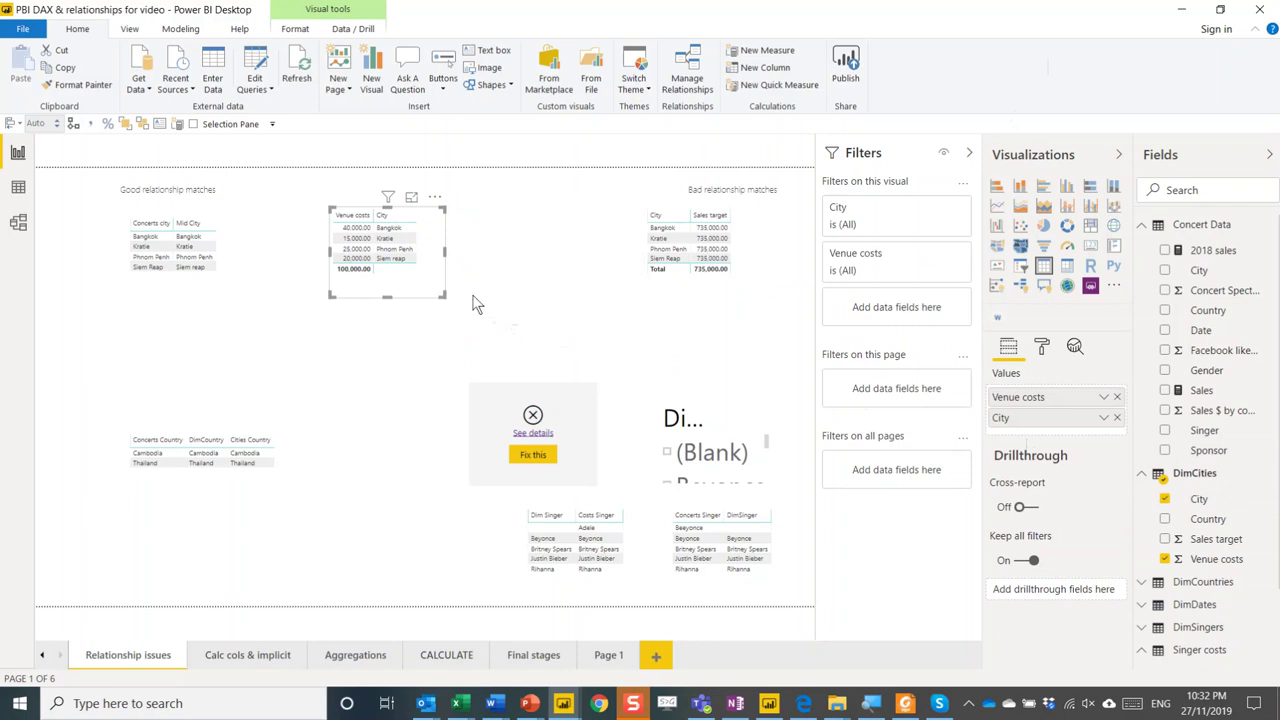
drag(1028, 430, 1026, 397)
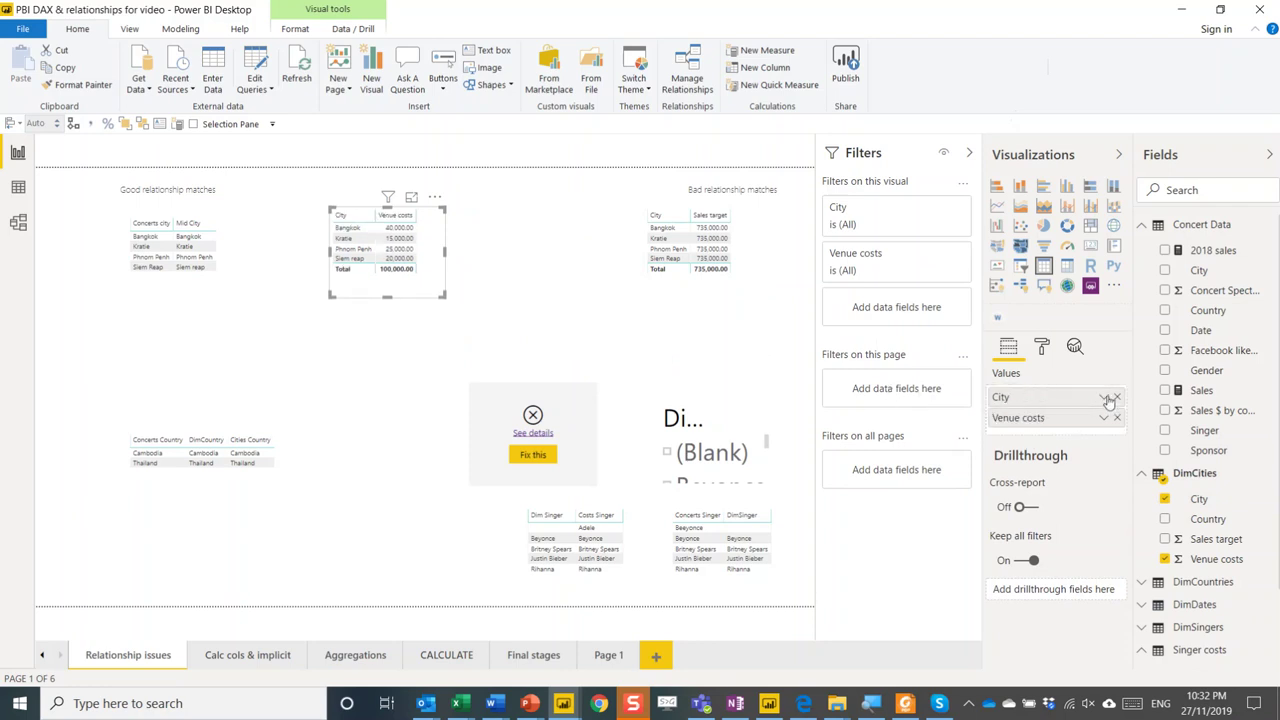
click(1164, 390)
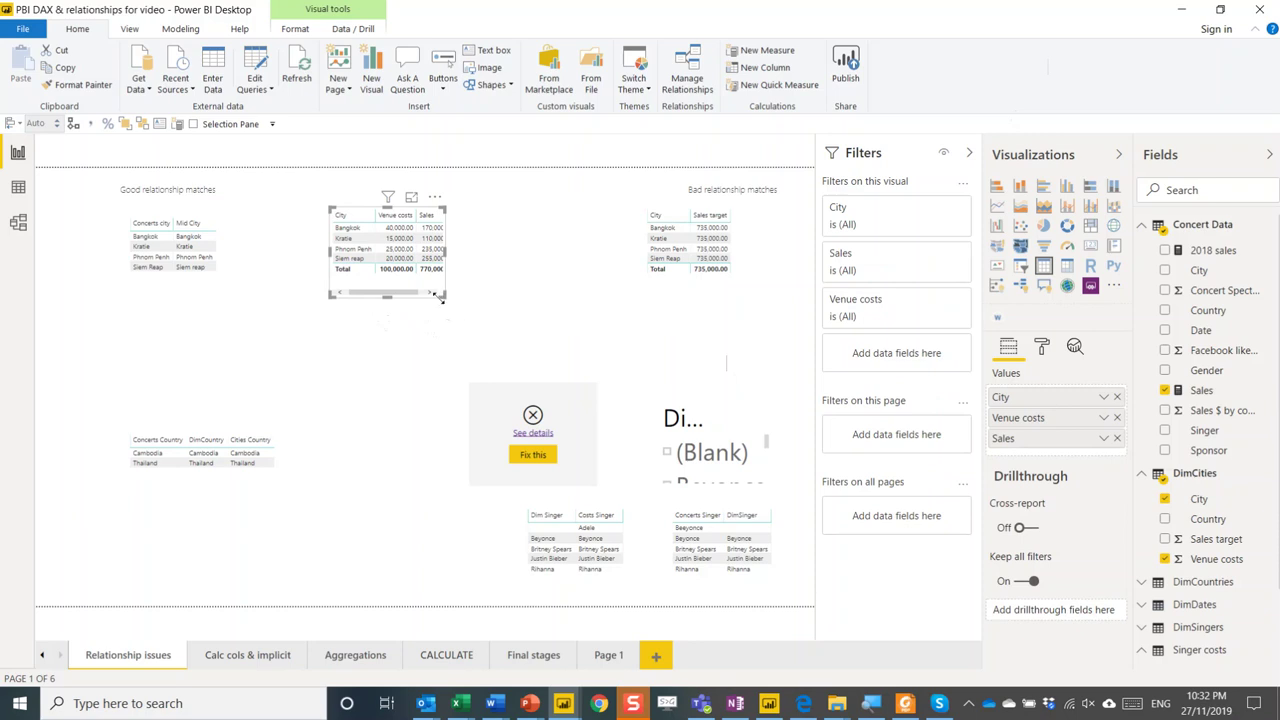
drag(446, 297, 533, 318)
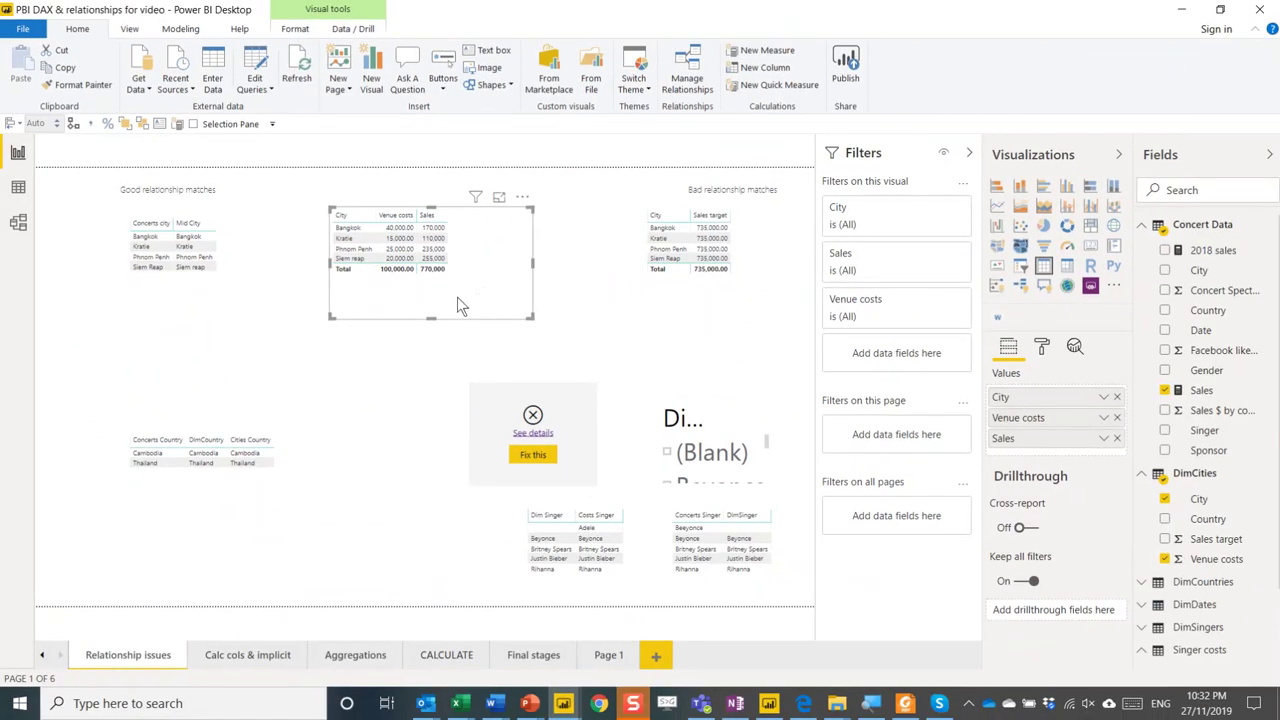
- Check the Good relationship matches fields, then start a table from DimCities Country near the page bottom
click(241, 260)
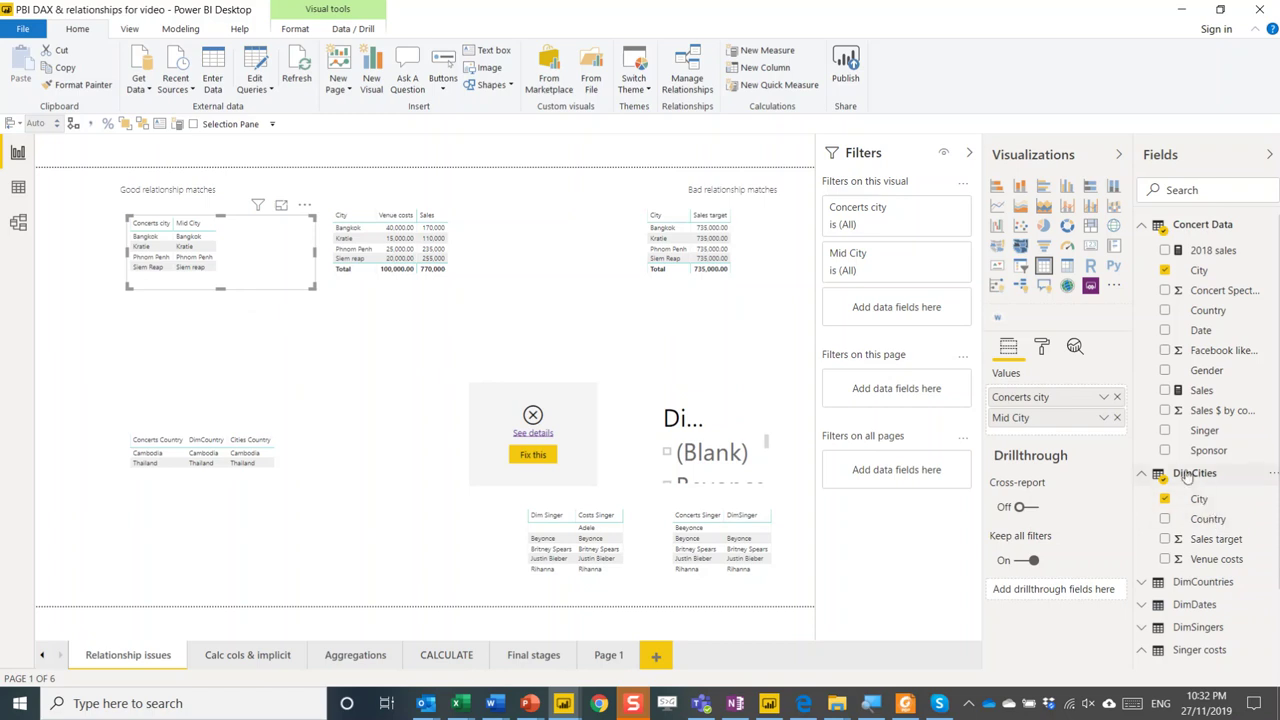
click(505, 265)
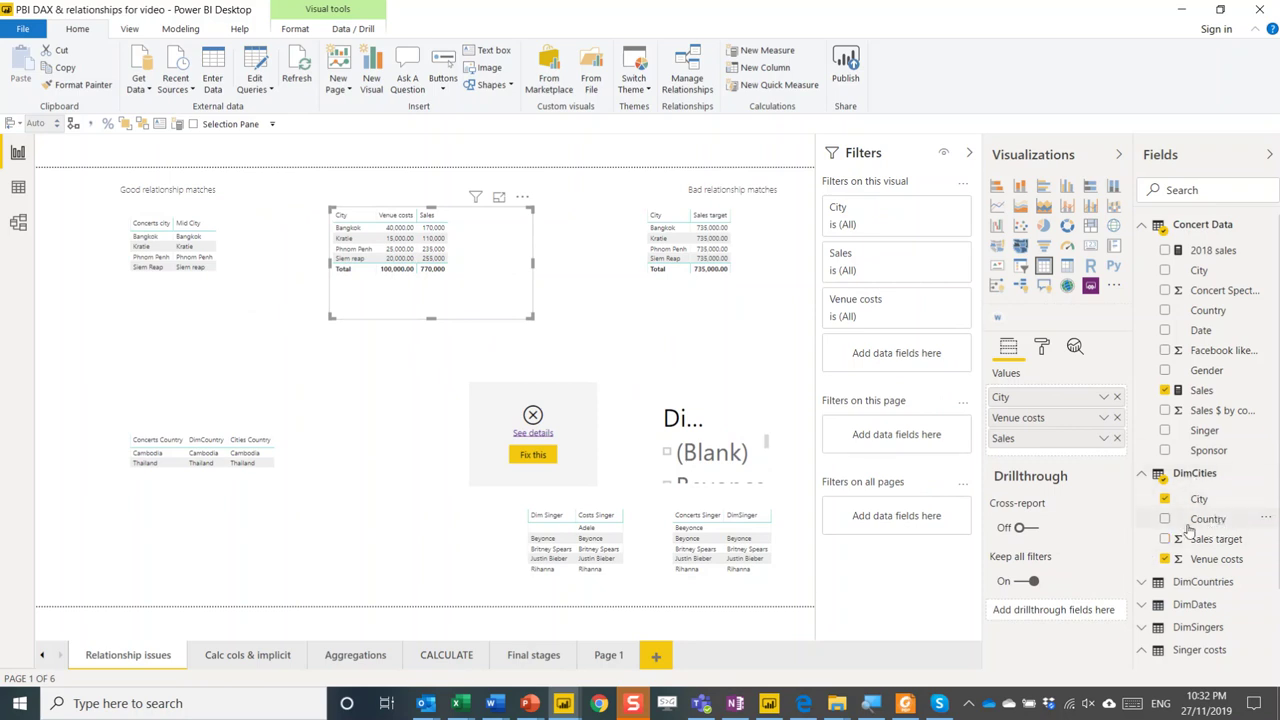
drag(1190, 530, 368, 543)
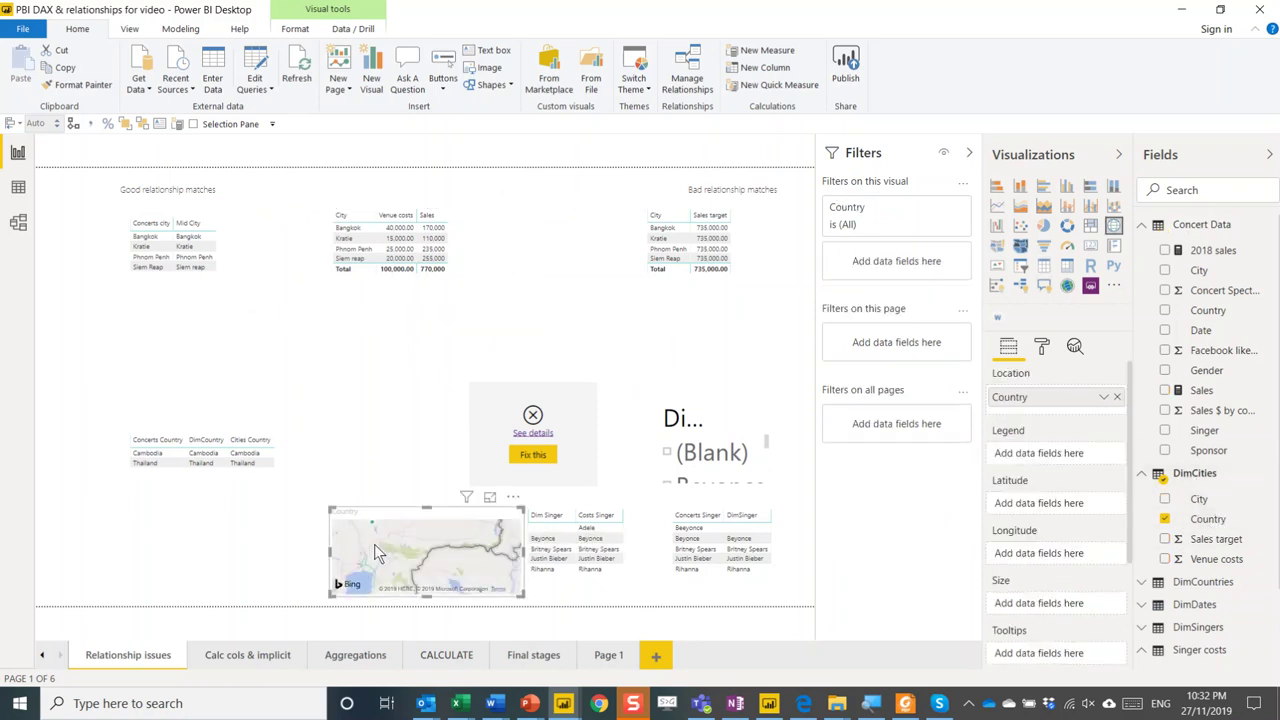
click(1043, 265)
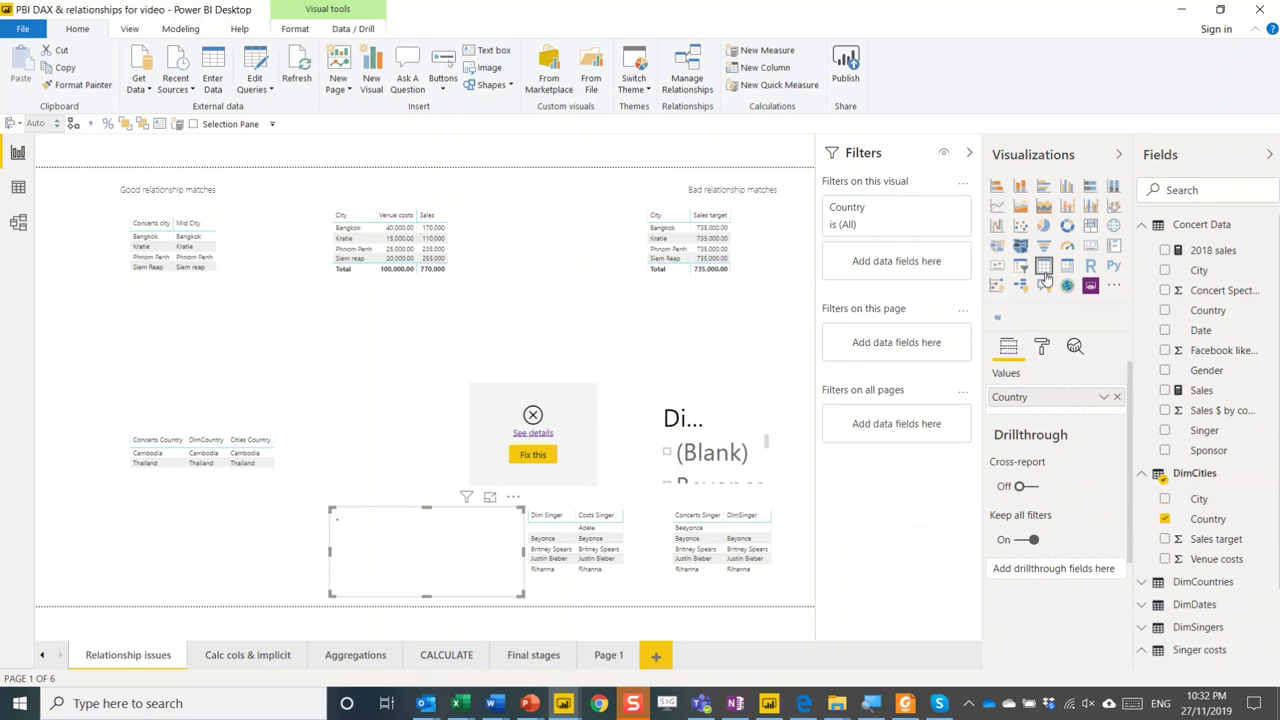
- Add Sales target and DimCountries Hotel price to the Country table and shrink it to fit
click(1165, 539)
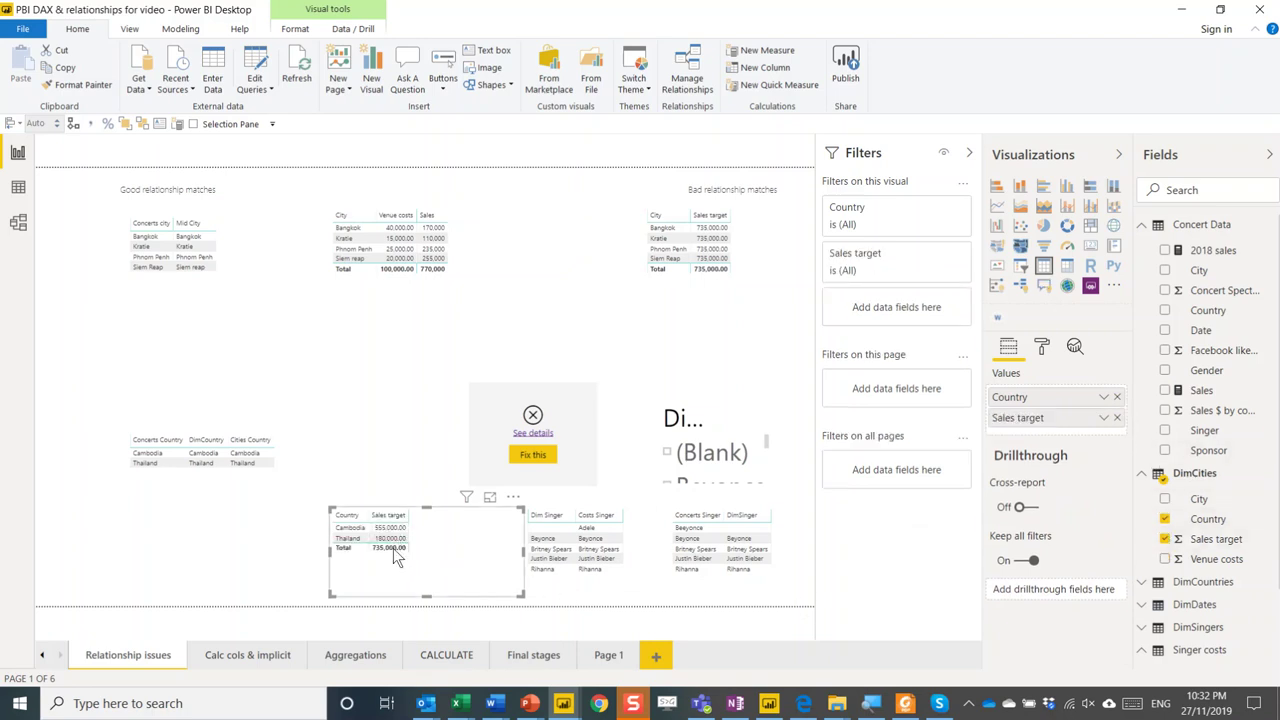
click(1144, 588)
click(1164, 627)
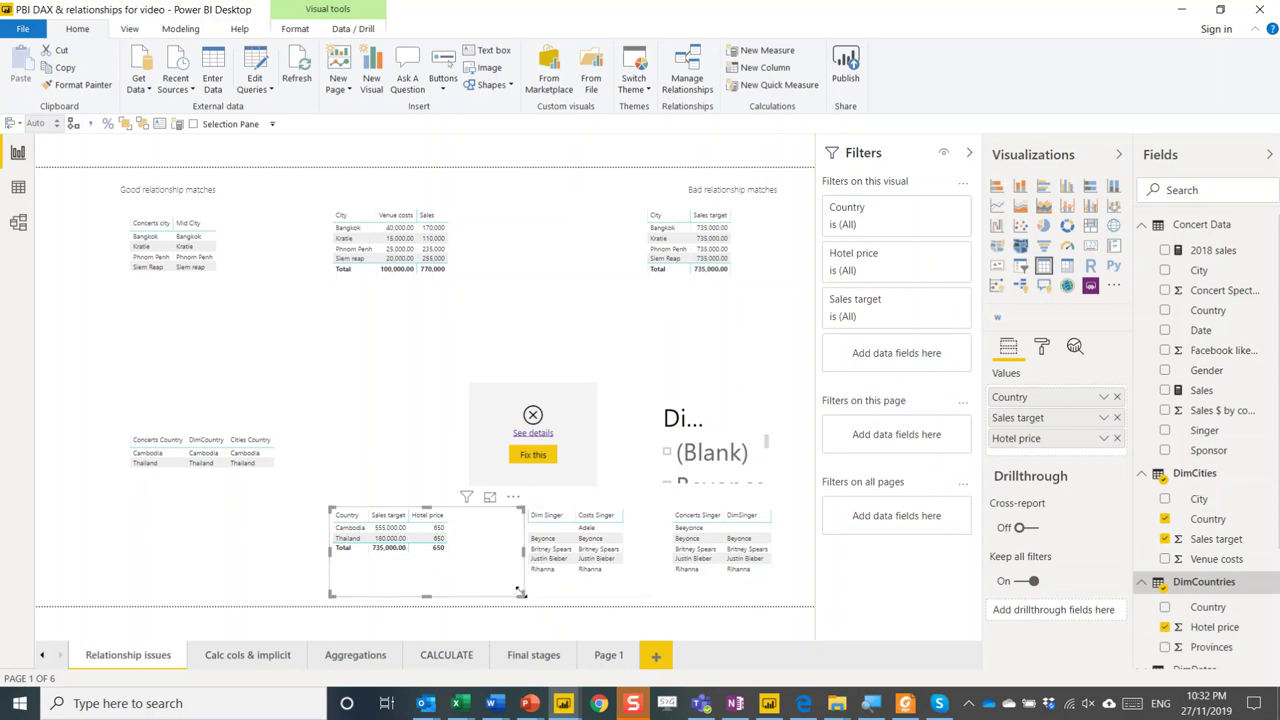
drag(520, 592, 468, 571)
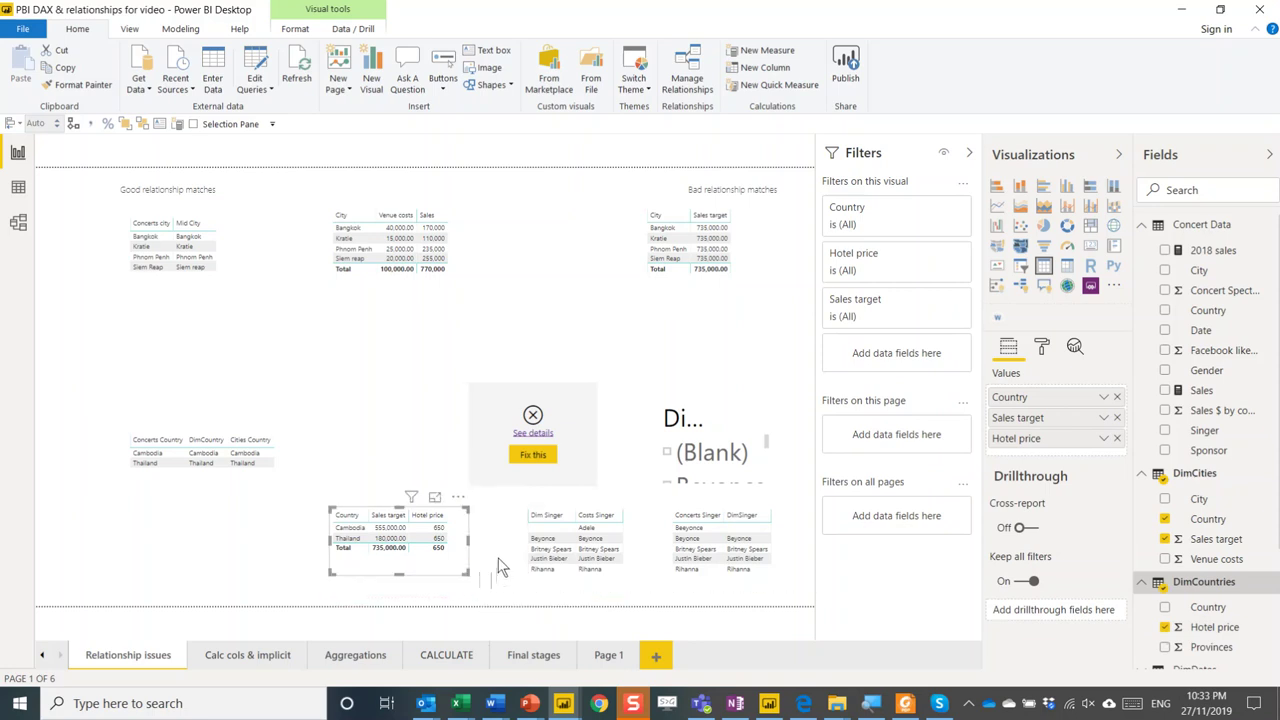
click(502, 567)
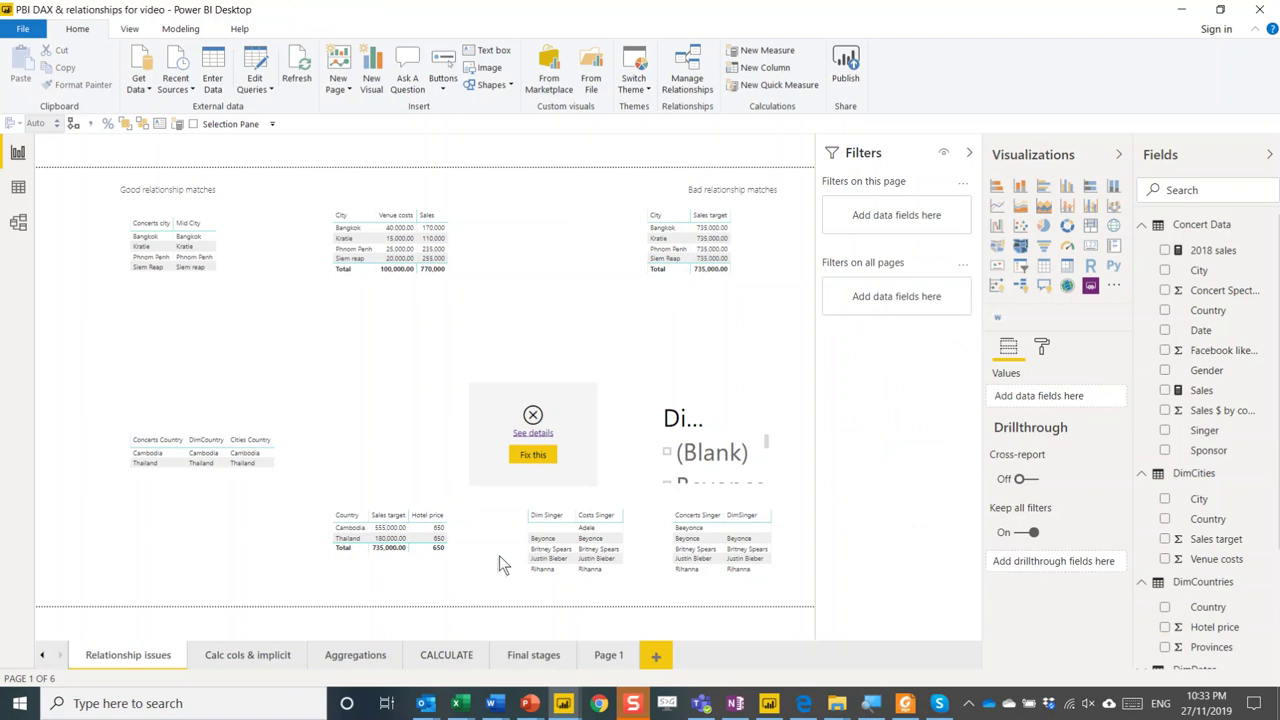